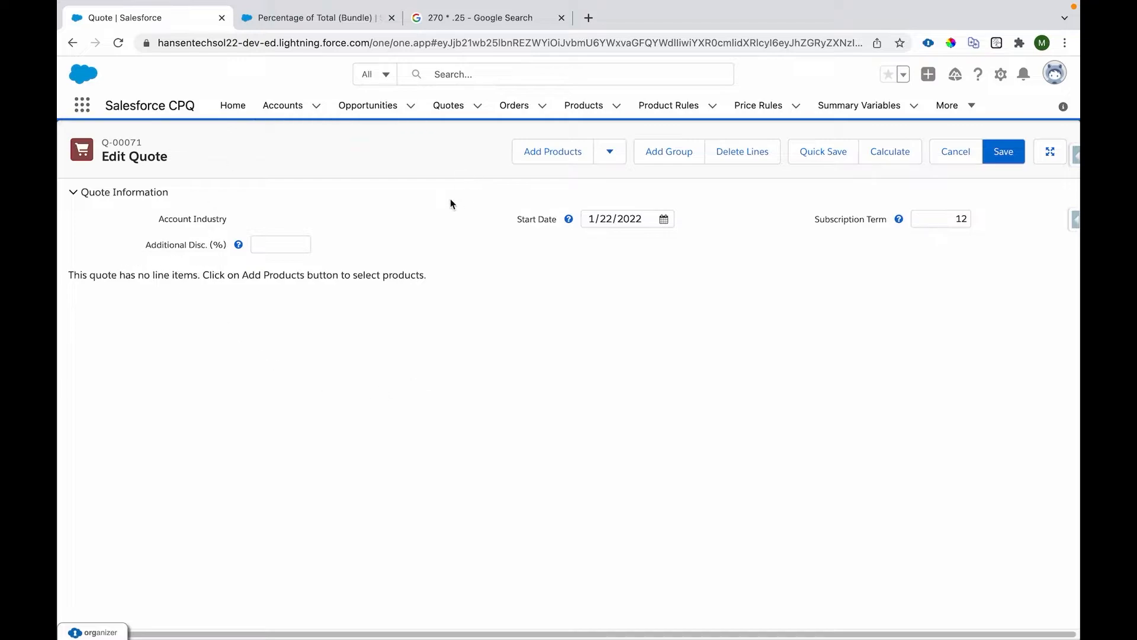
- Close the Google search page and review the Percentage of Total (Bundle) product's details, including its Salesforce CPQ Configuration settings
middle_click(431, 18)
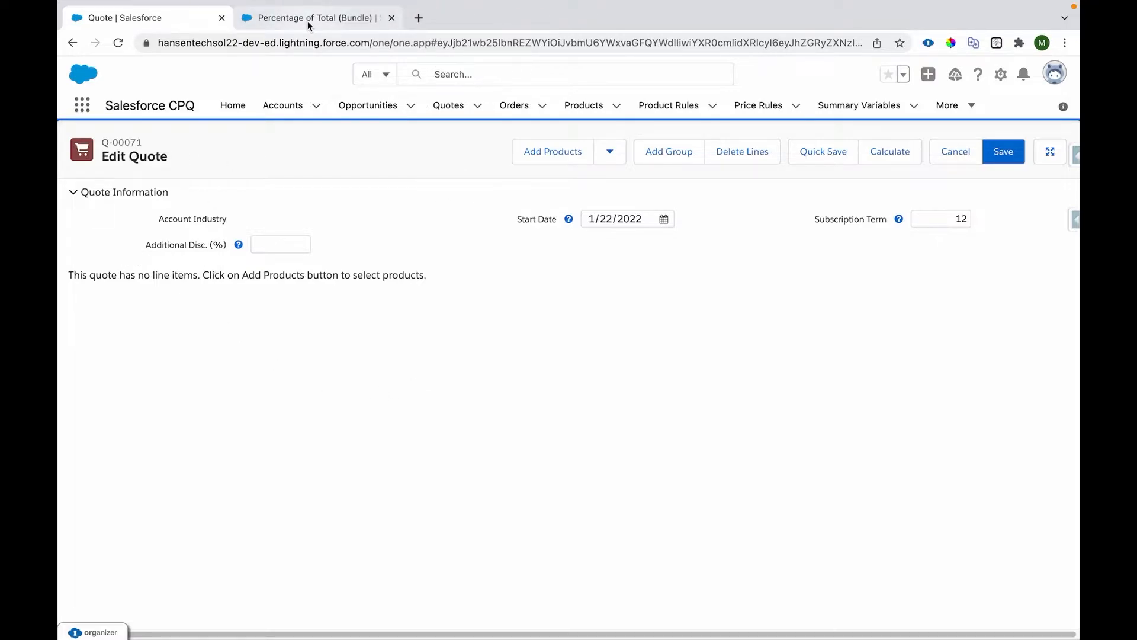
click(307, 21)
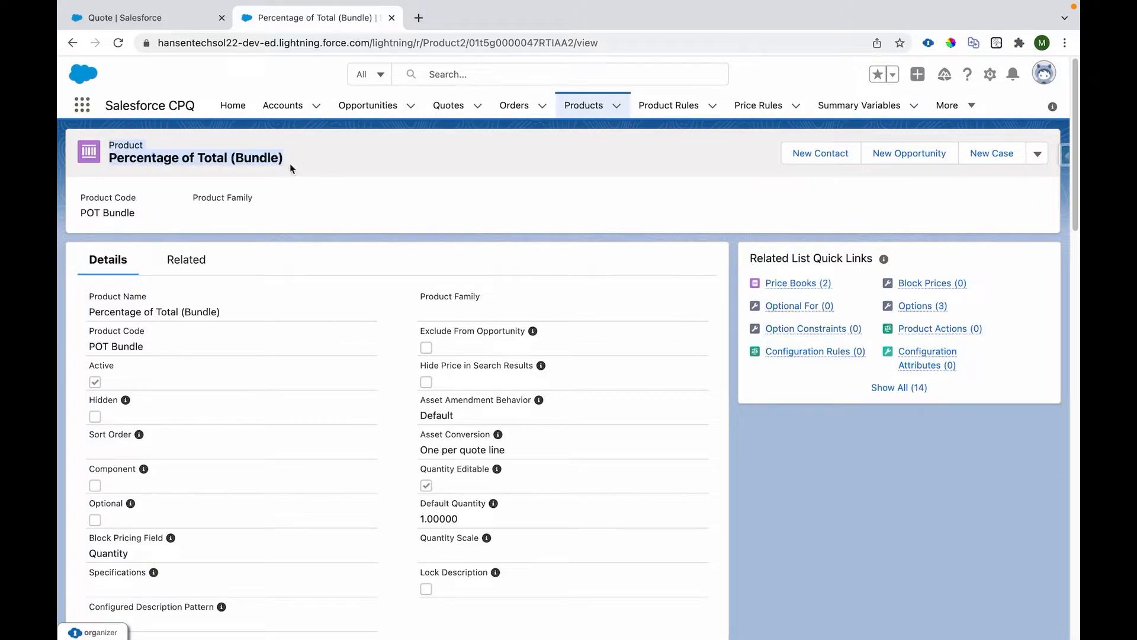
triple_click(111, 159)
scroll(230, 289, down, 15)
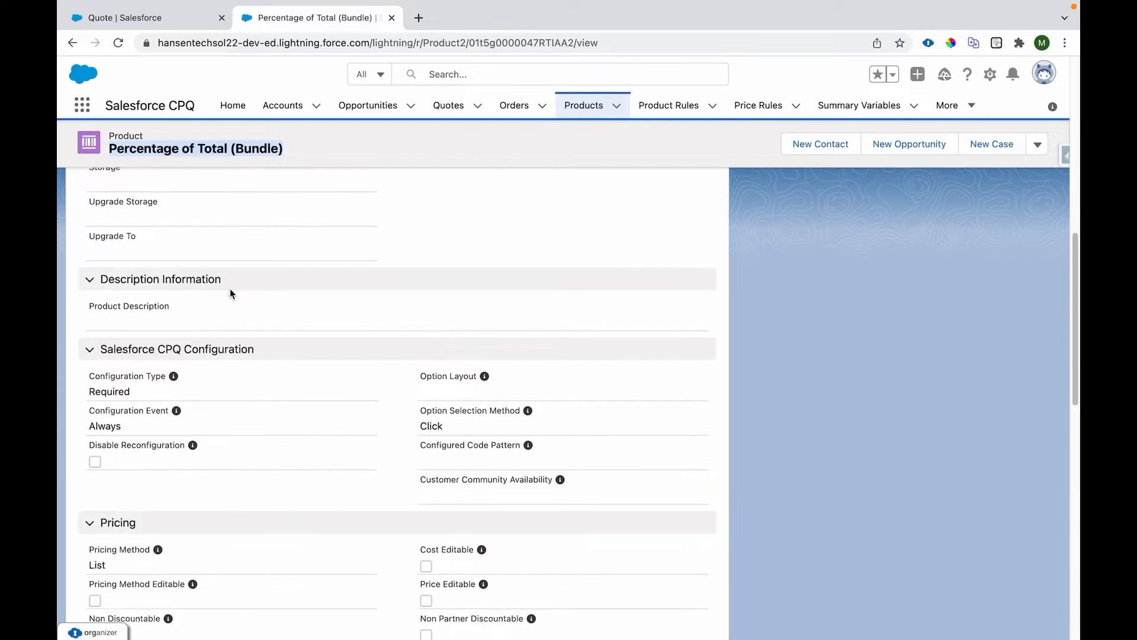
drag(87, 371, 196, 375)
scroll(301, 347, up, 15)
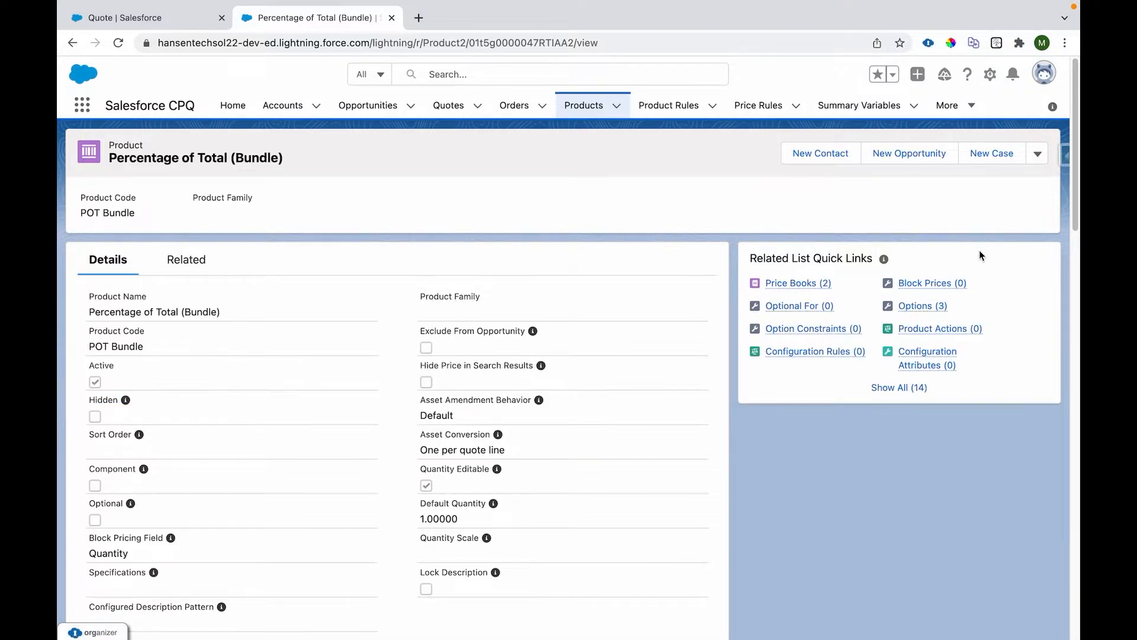
- Open the bundle's options list and load Option 1, Option 2 and Percentage of Total Product in separate browser tabs
click(940, 306)
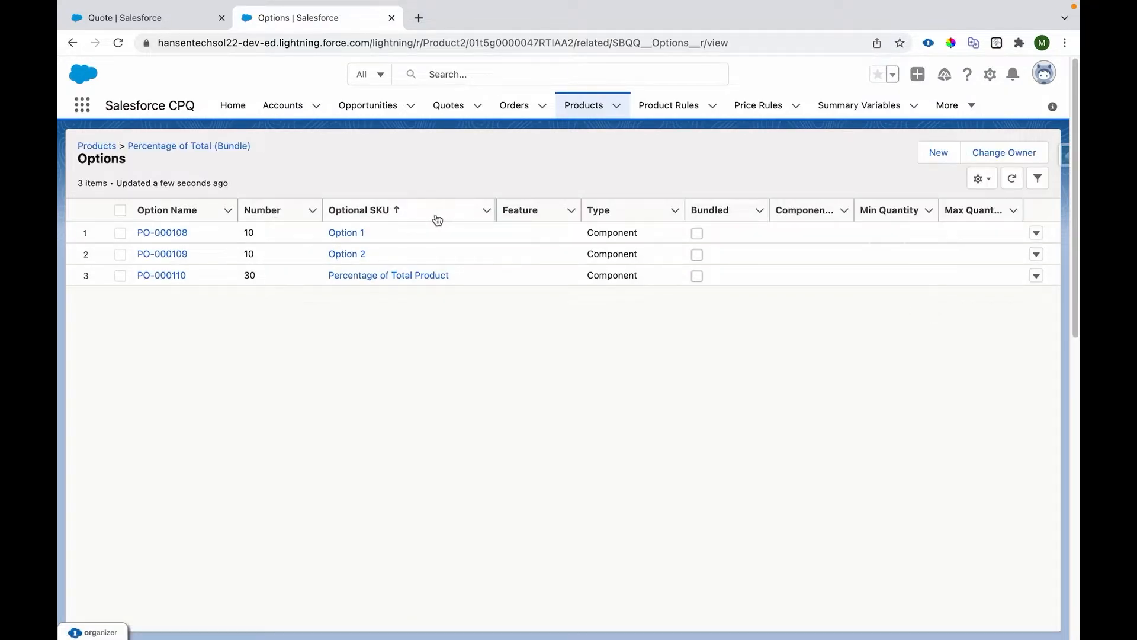
super+click(347, 232)
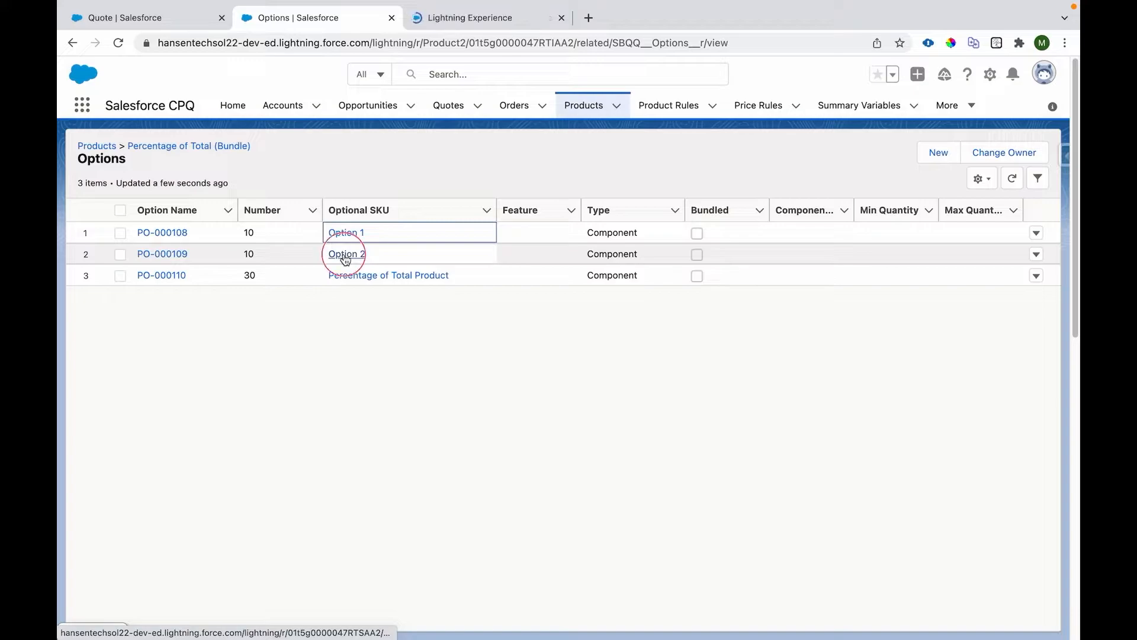
super+click(348, 255)
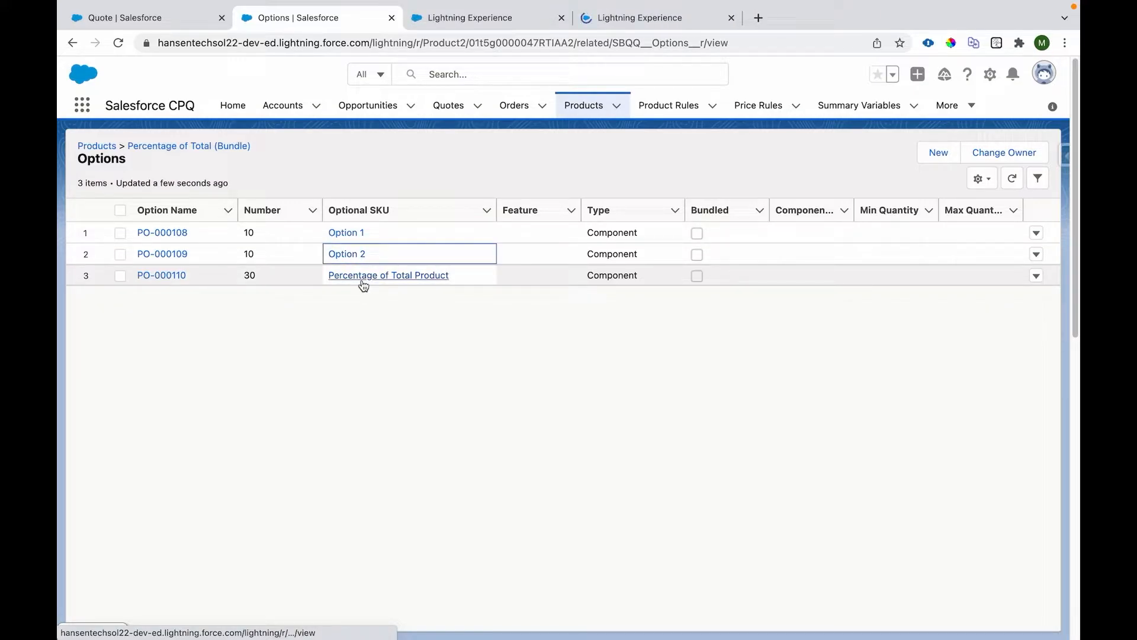
super+click(363, 280)
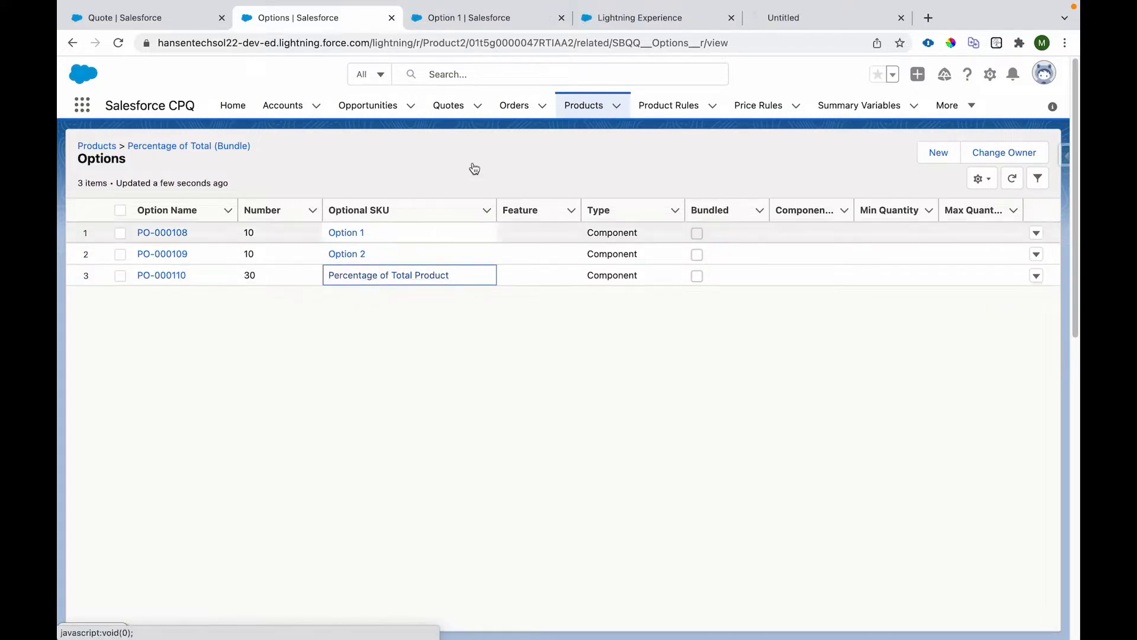
- Check the Include In Percent Of Total setting on the Option 1 and Option 2 product records
click(489, 23)
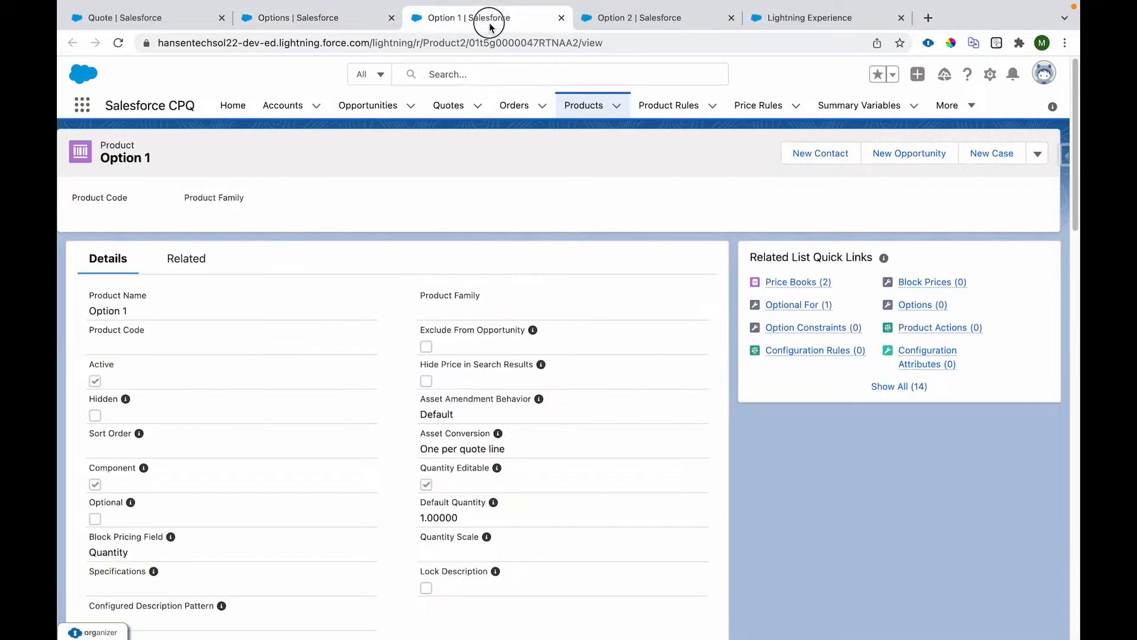
scroll(239, 284, down, 15)
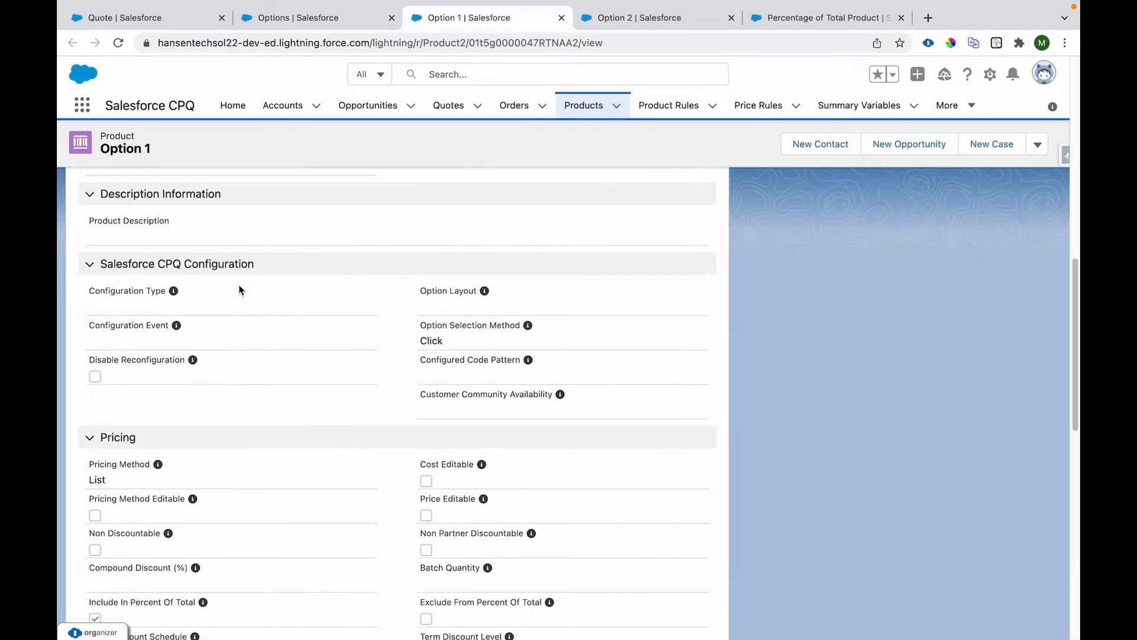
drag(89, 356, 202, 362)
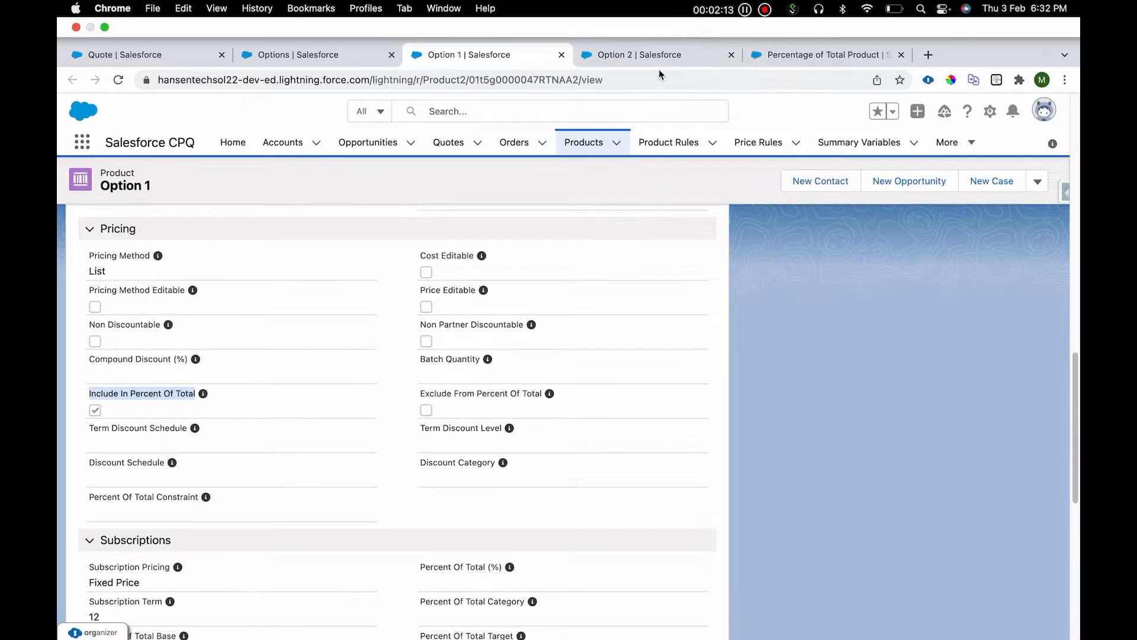
click(654, 26)
scroll(211, 346, down, 15)
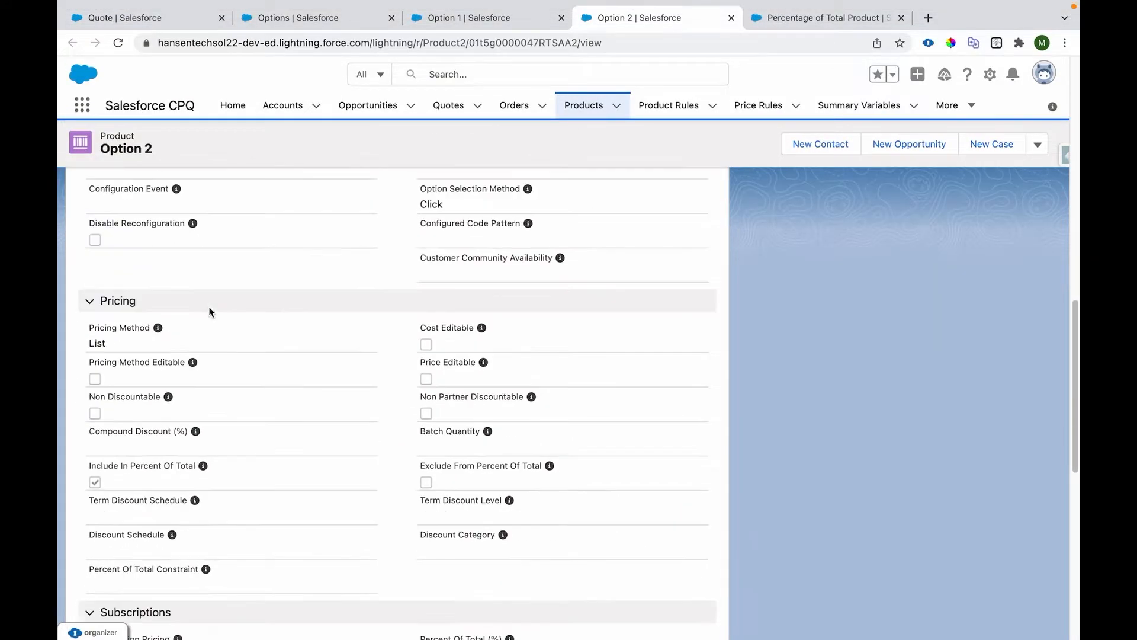
scroll(149, 367, down, 5)
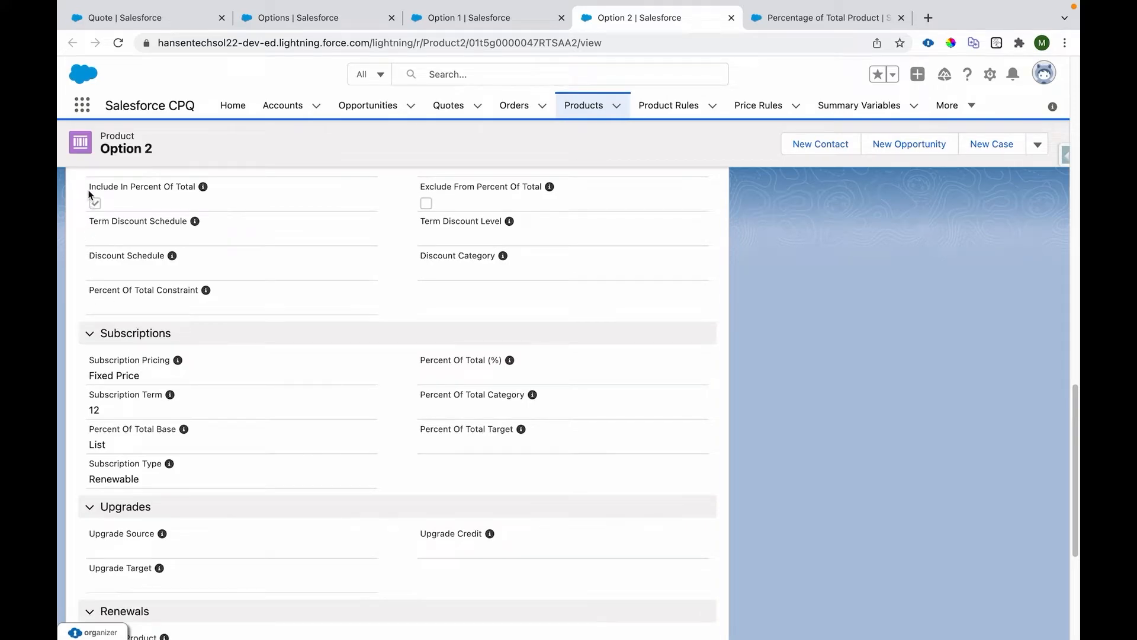
drag(89, 187, 195, 187)
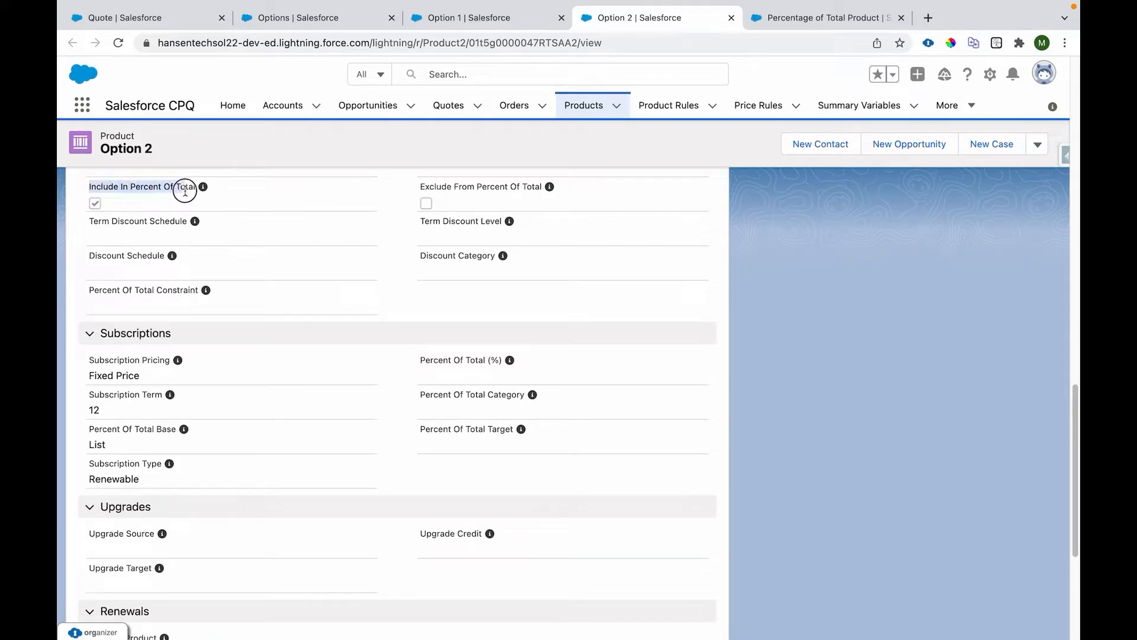
- On the Percentage of Total Product record, check the Exclude From Percent Of Total and Subscription Pricing fields
click(782, 19)
scroll(152, 376, down, 6)
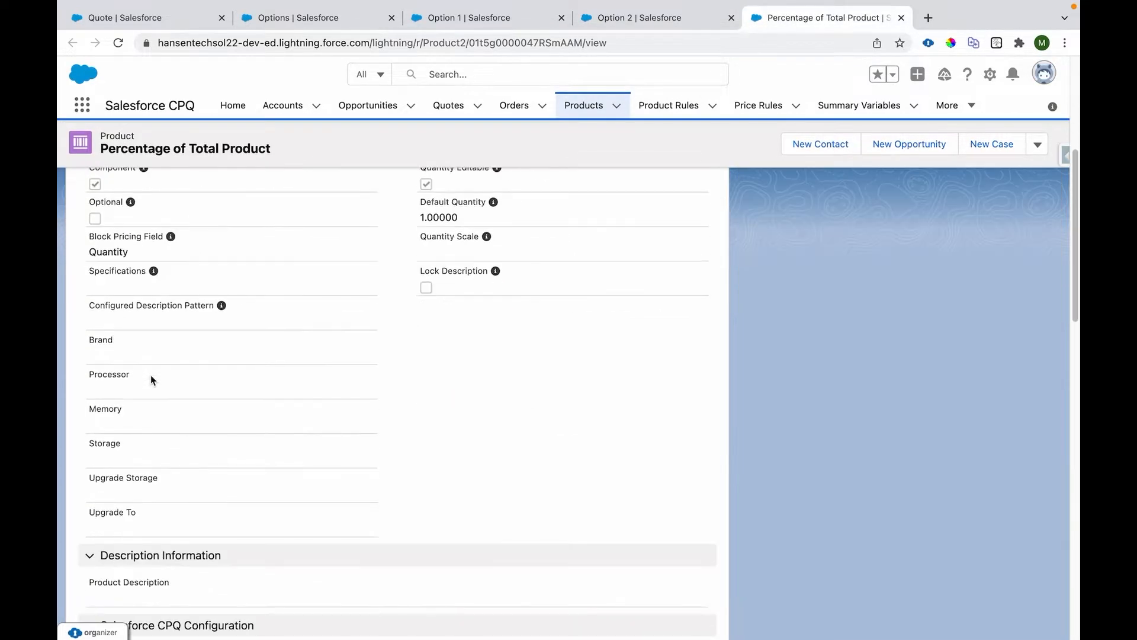
scroll(150, 375, down, 10)
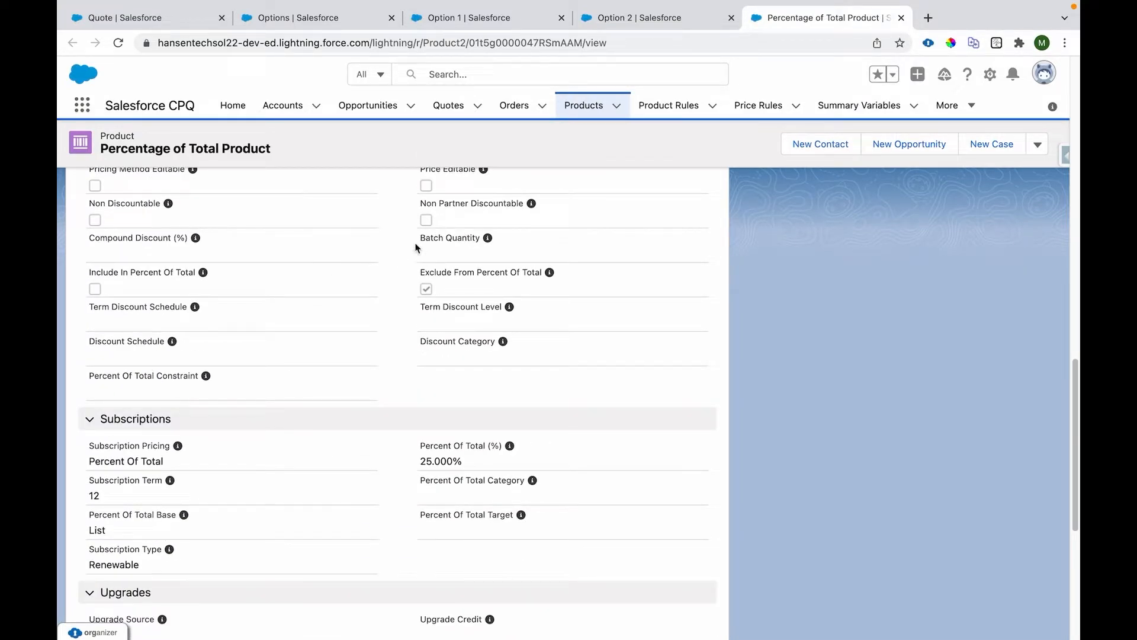
drag(420, 271, 545, 277)
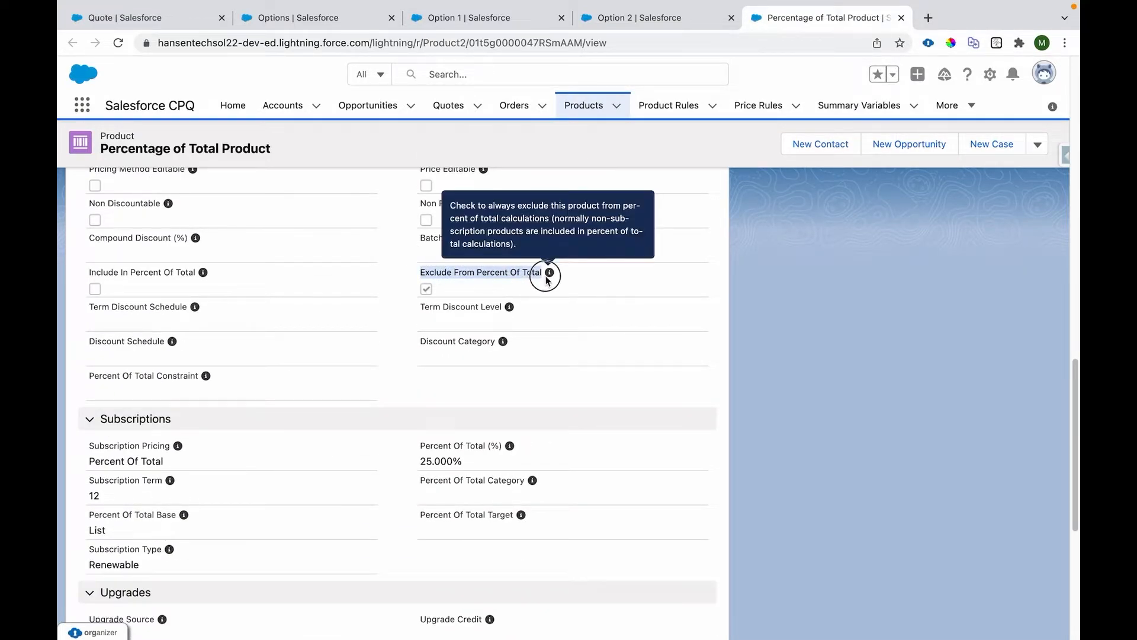
mouse_move(168, 465)
mouse_down()
mouse_move(90, 471)
mouse_move(122, 442)
mouse_move(164, 451)
mouse_up()
mouse_move(173, 454)
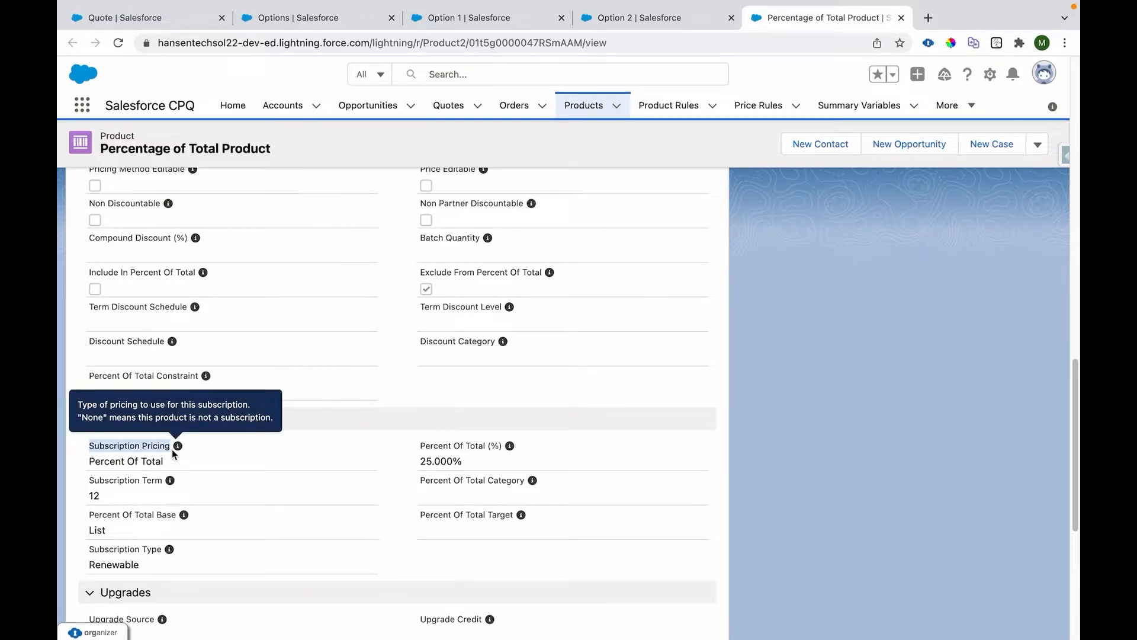
- Review the Percentage of Total Product's Pricing Method, Percent Of Total (%) and Percent Of Total Base fields
scroll(317, 483, up, 2)
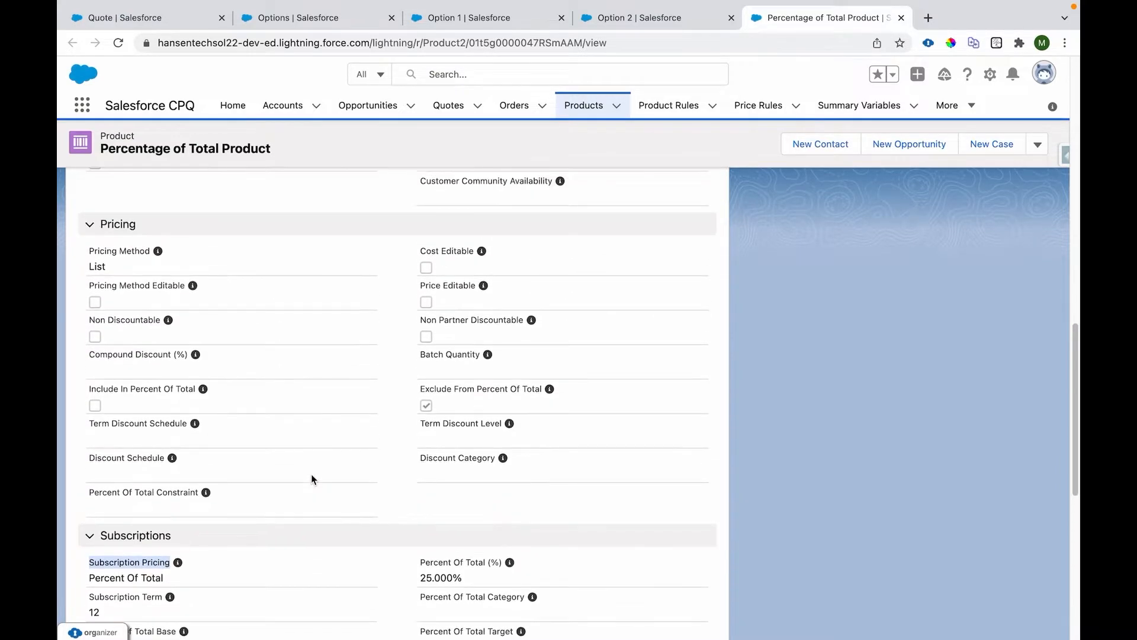
drag(89, 254, 159, 257)
mouse_move(420, 564)
mouse_down()
mouse_move(502, 564)
mouse_move(421, 583)
mouse_up()
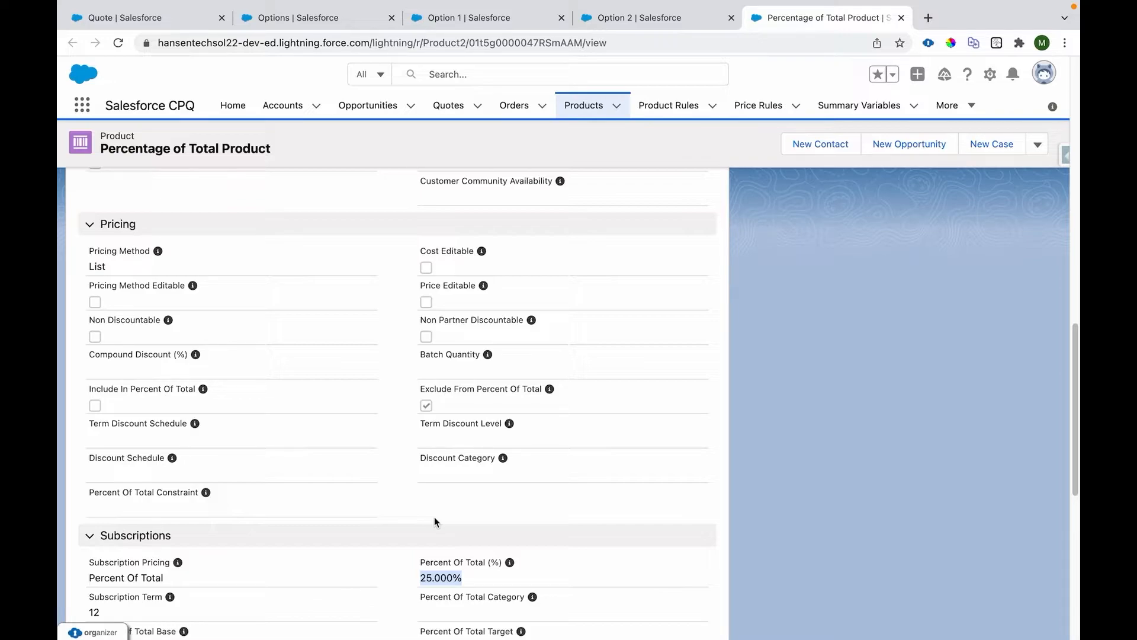
scroll(435, 521, down, 5)
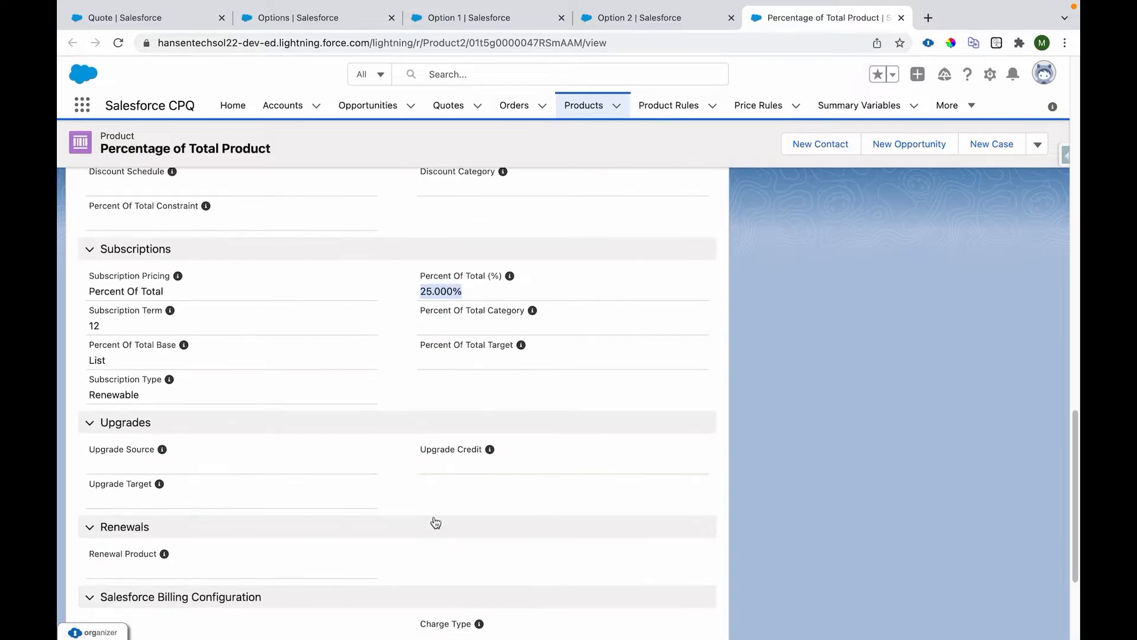
mouse_move(90, 348)
mouse_down()
mouse_move(165, 343)
mouse_move(90, 361)
mouse_up()
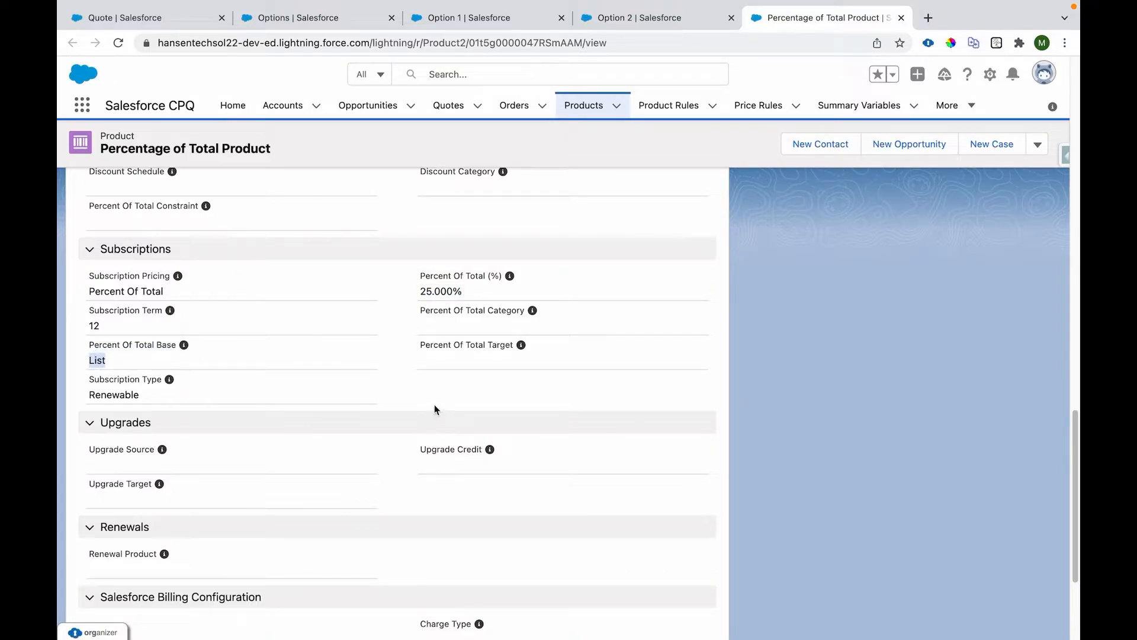
drag(110, 361, 91, 361)
- Return to the quote being edited and add the Percentage of Total (Bundle) product to it
click(338, 20)
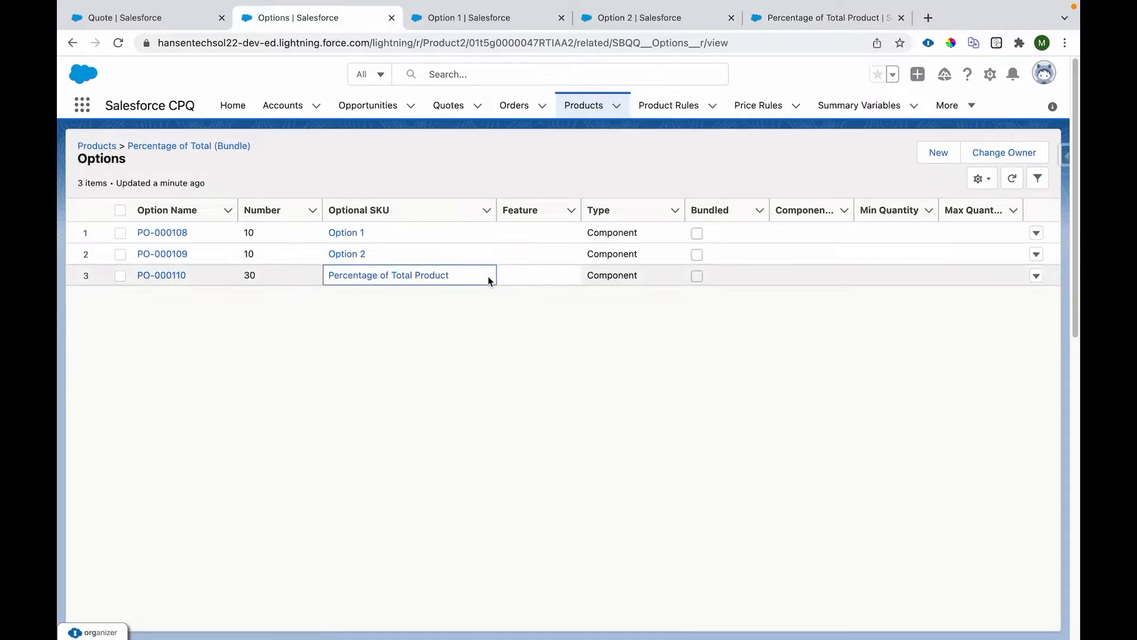
click(148, 24)
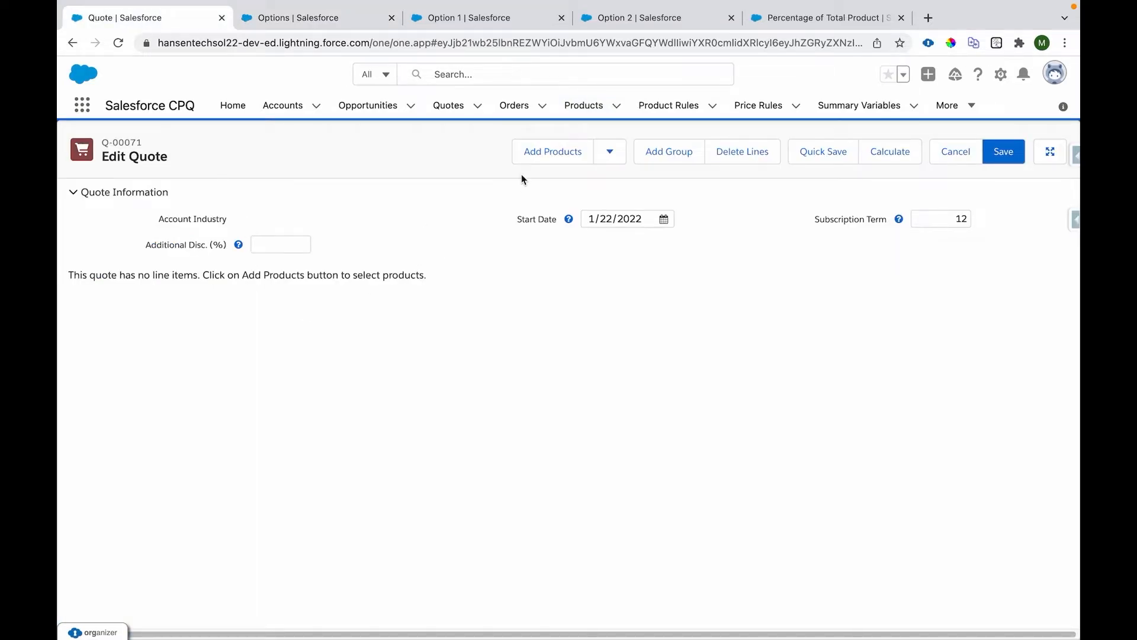
click(530, 160)
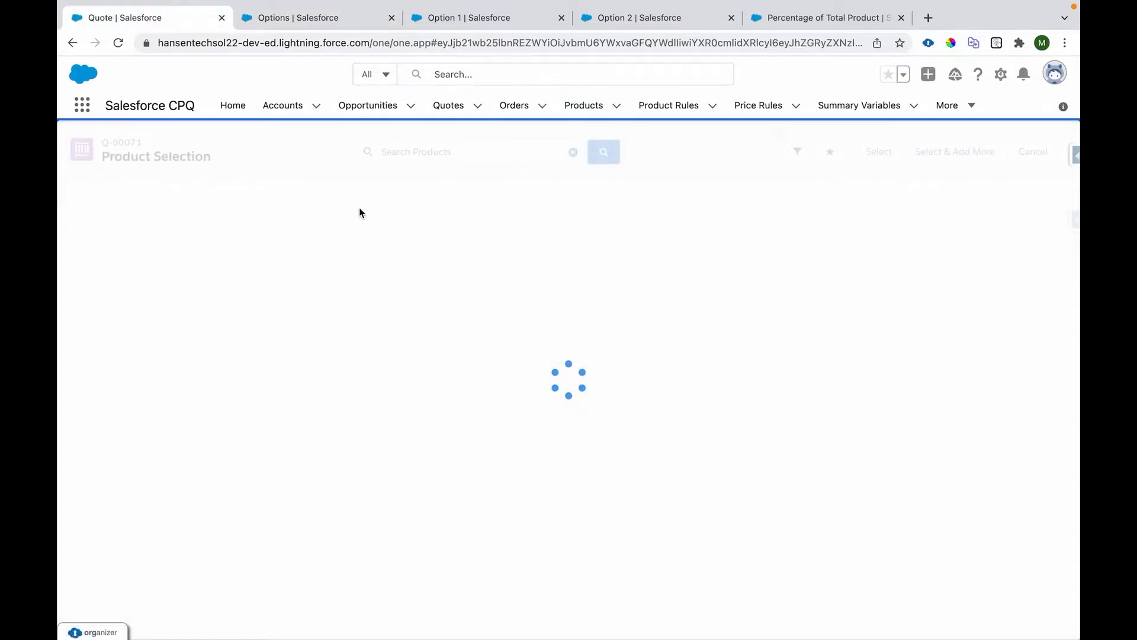
click(67, 244)
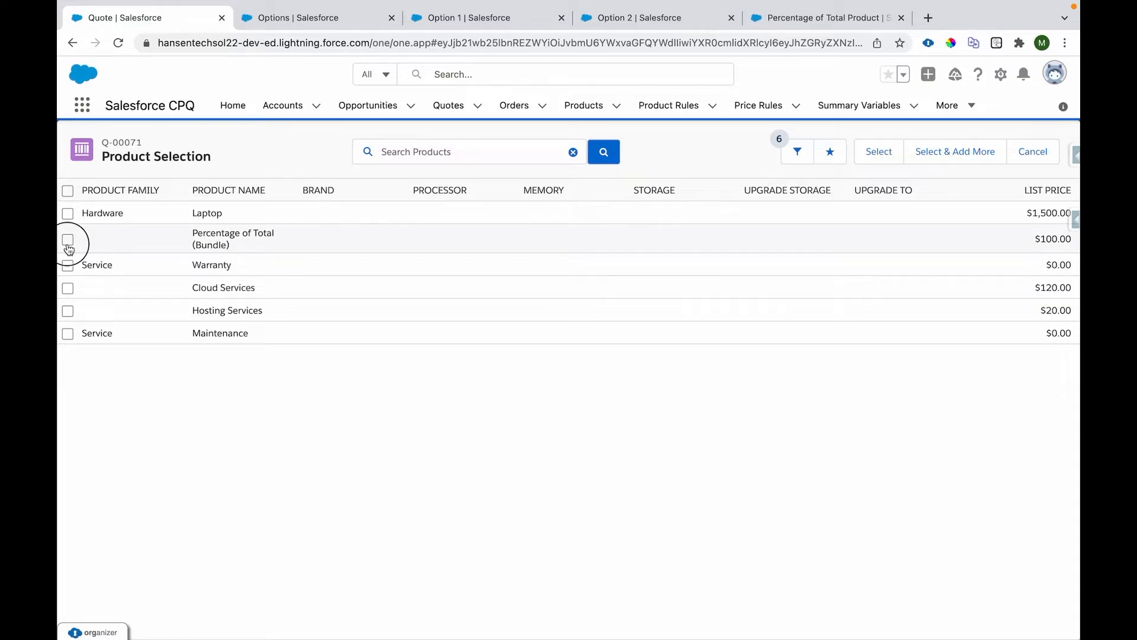
click(870, 155)
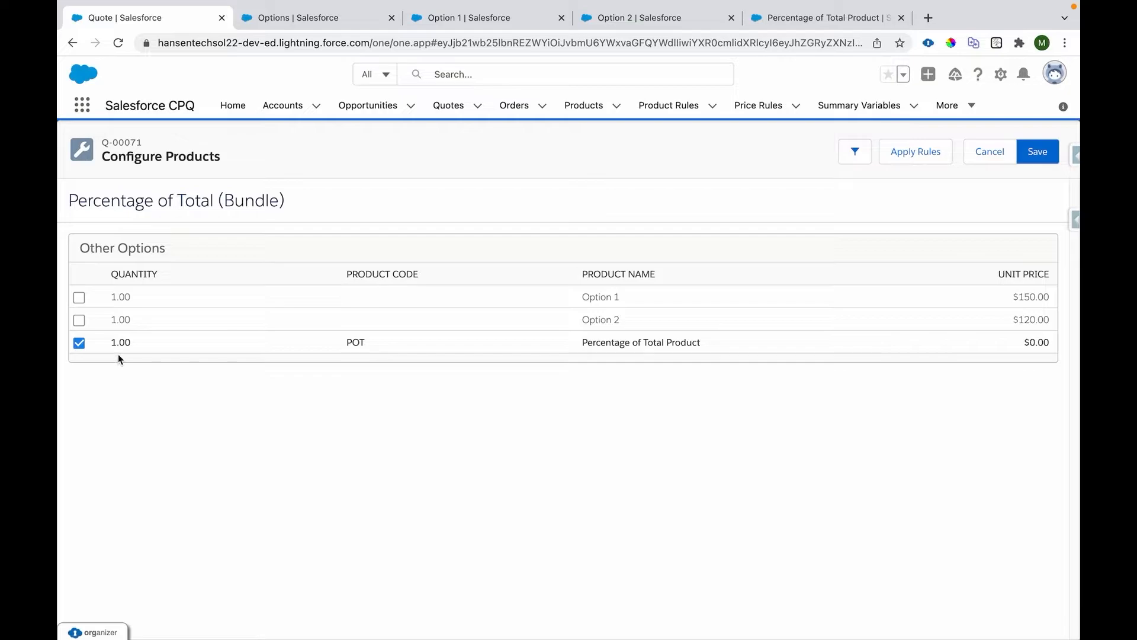
- Include Option 1 and Option 2 in the bundle alongside Percentage of Total Product and save the configuration
click(79, 299)
click(78, 320)
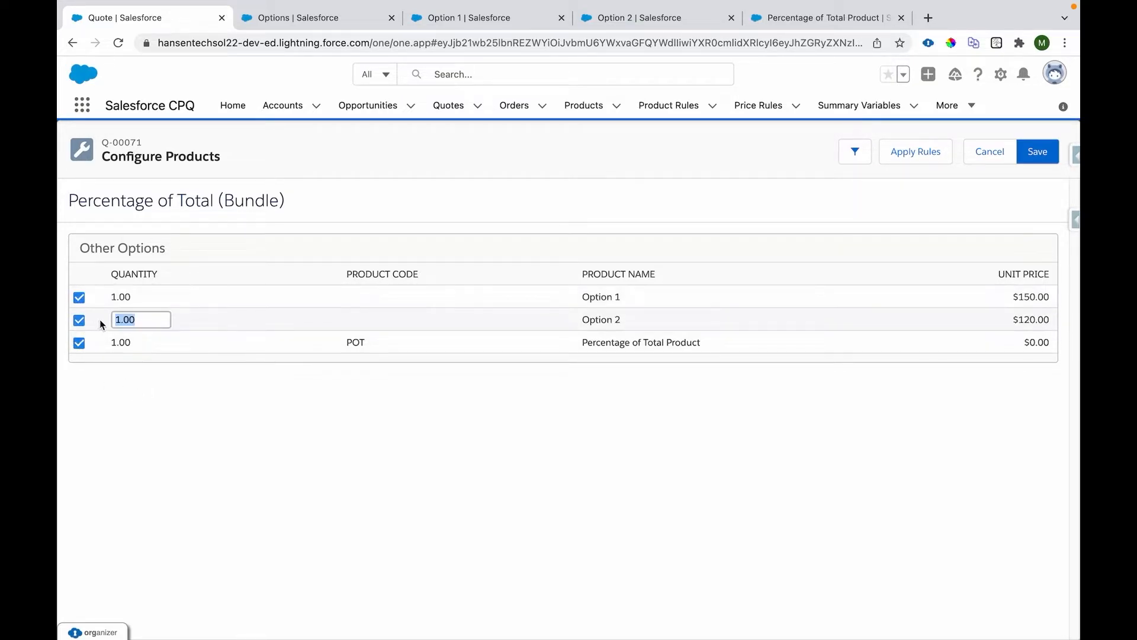
click(109, 398)
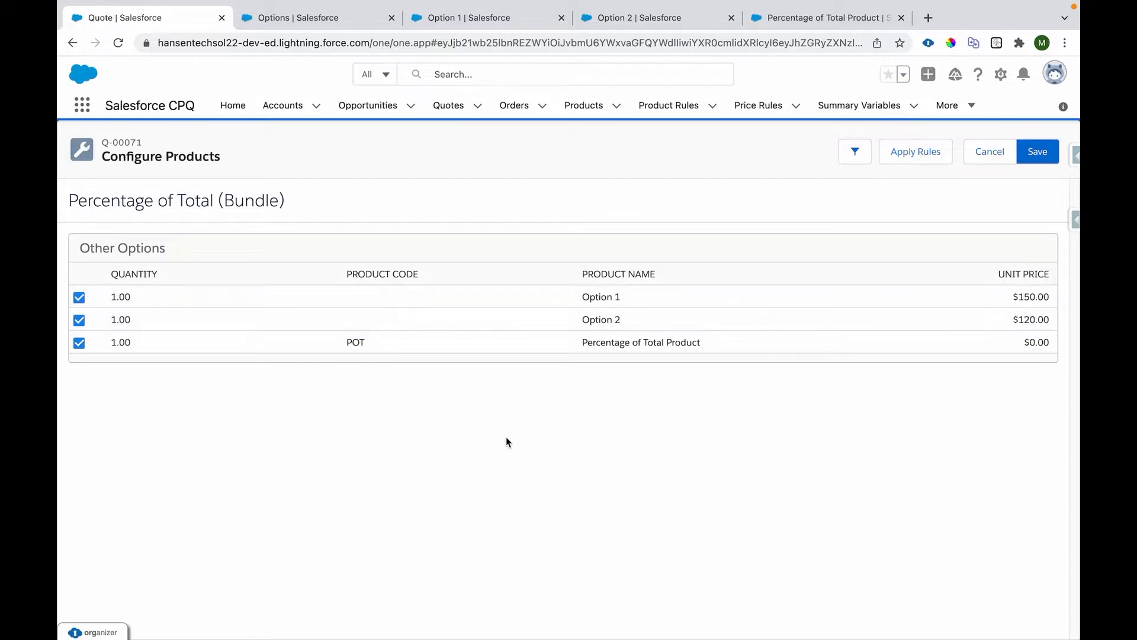
click(1024, 166)
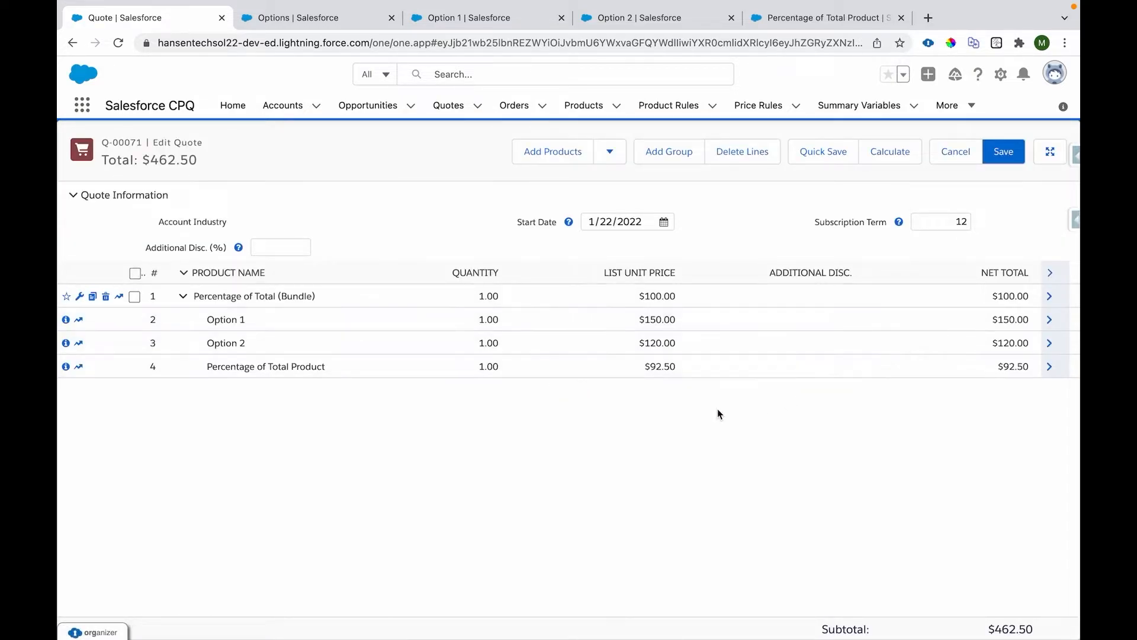
- Compare the Percentage of Total Product's list unit price with the list unit prices of the bundle, Option 1 and Option 2
drag(652, 369, 675, 367)
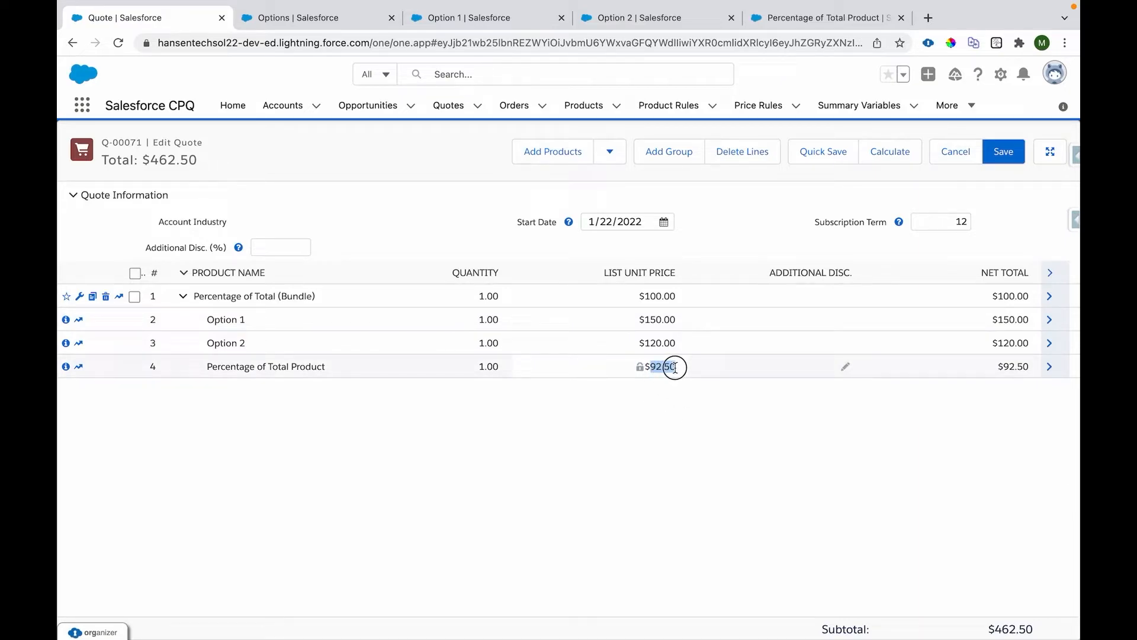
drag(646, 298, 677, 347)
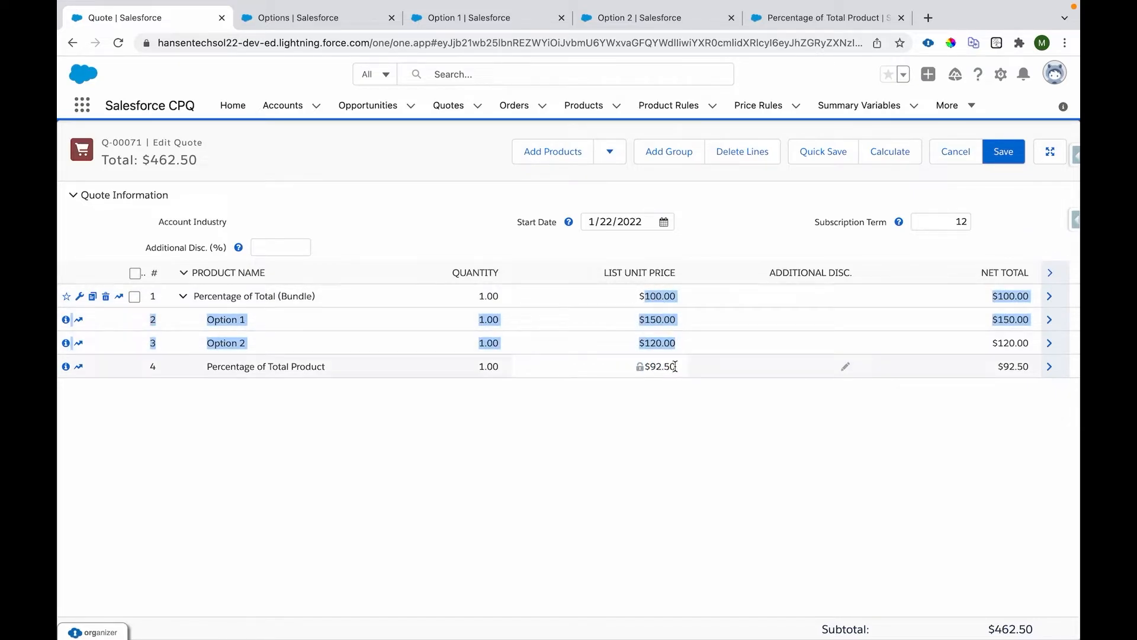
double_click(653, 366)
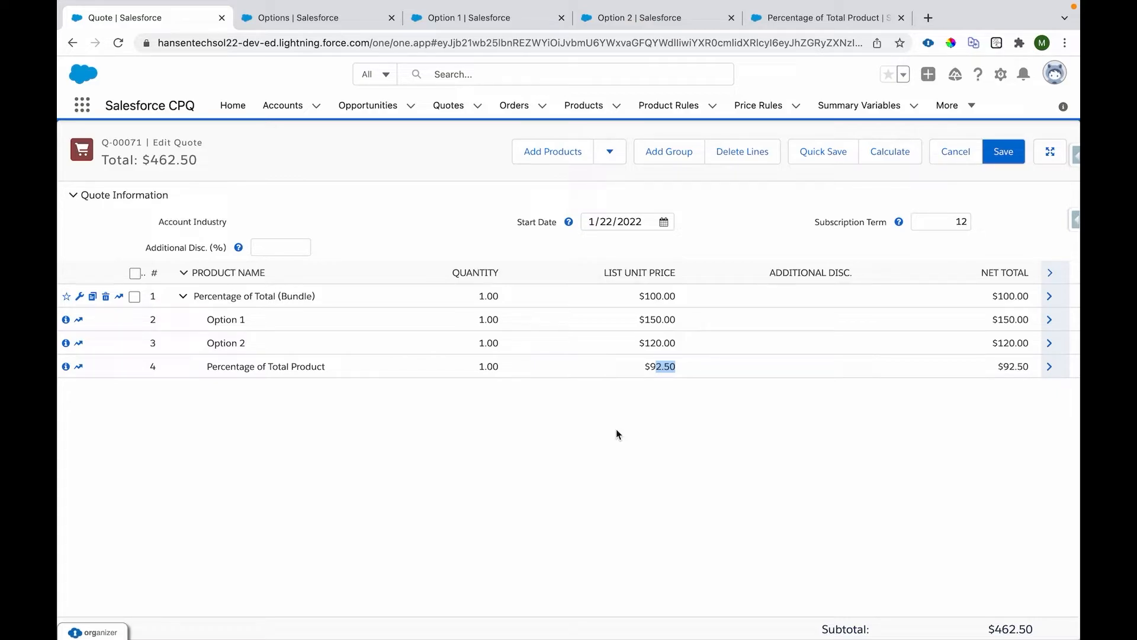
click(657, 394)
drag(651, 368, 675, 366)
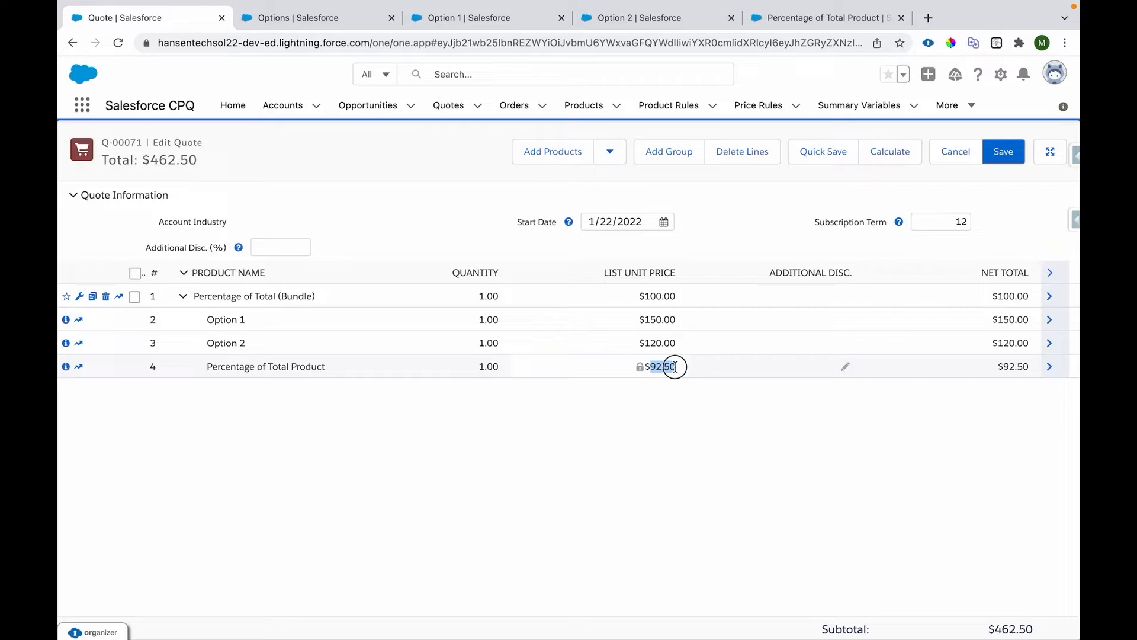
click(668, 435)
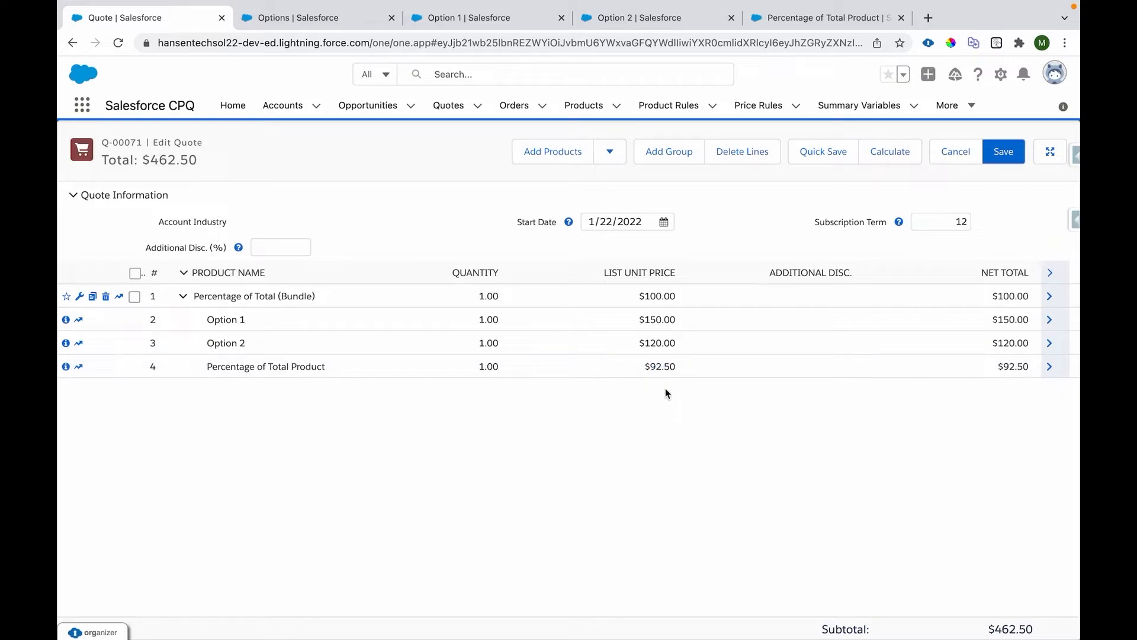
- Check the Percentage of Total Product's list unit price against the list unit prices of Option 1 and Option 2
click(652, 367)
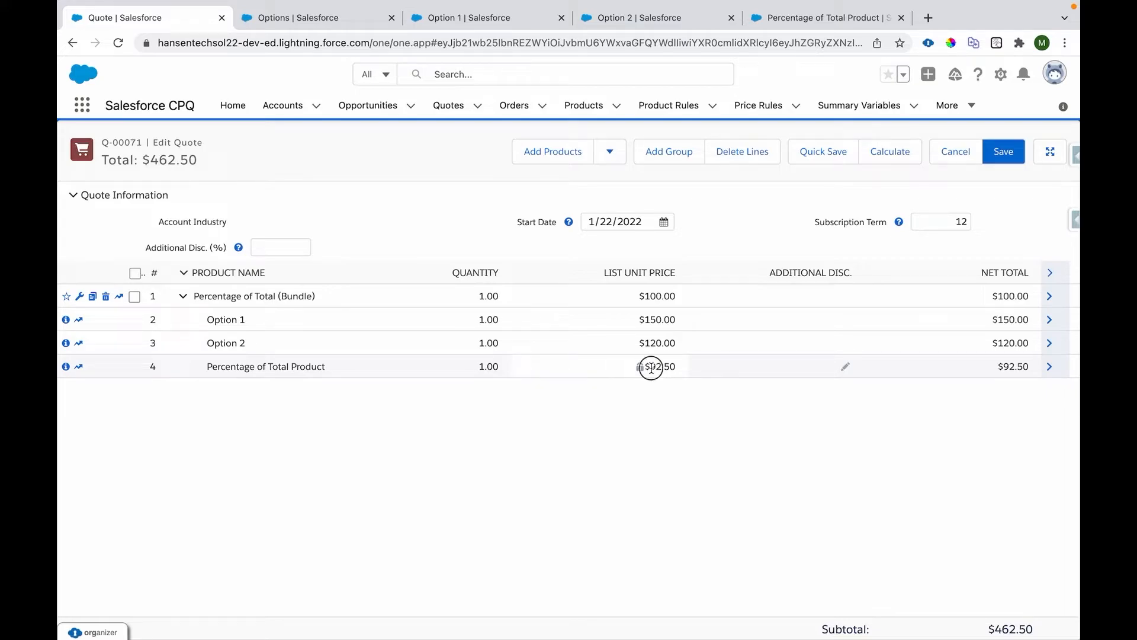
drag(651, 367, 678, 372)
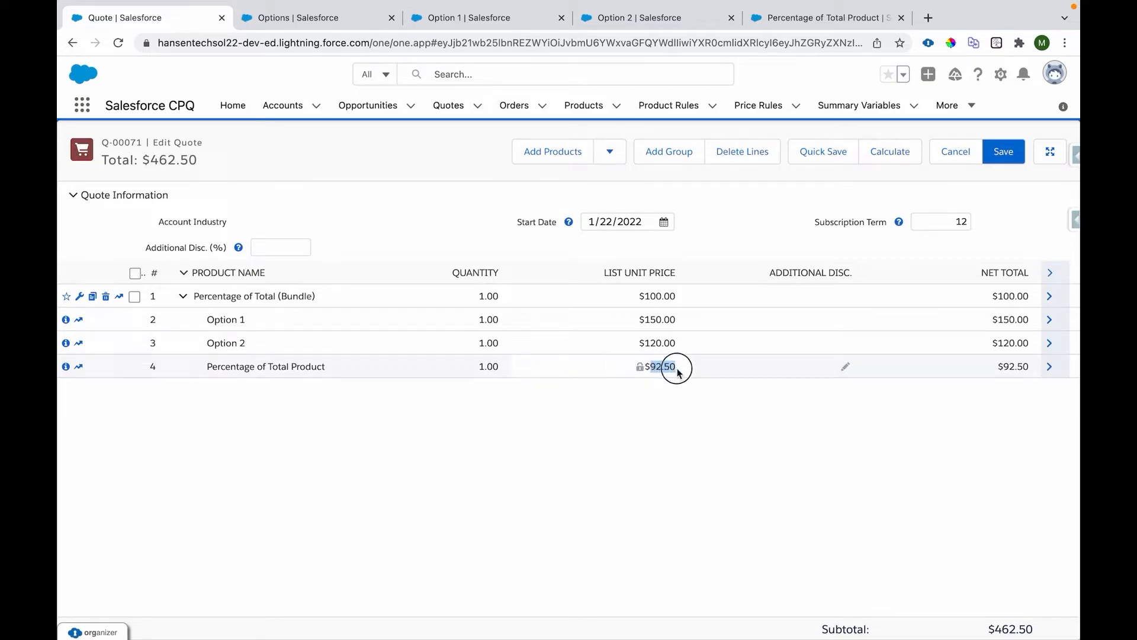
click(654, 436)
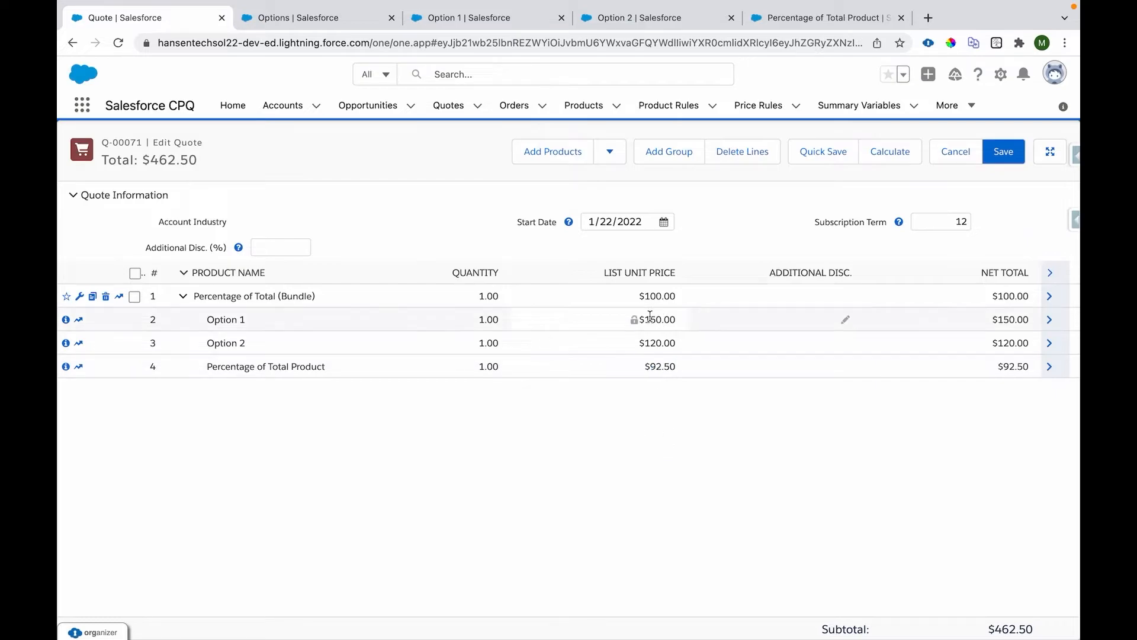
drag(644, 320, 677, 346)
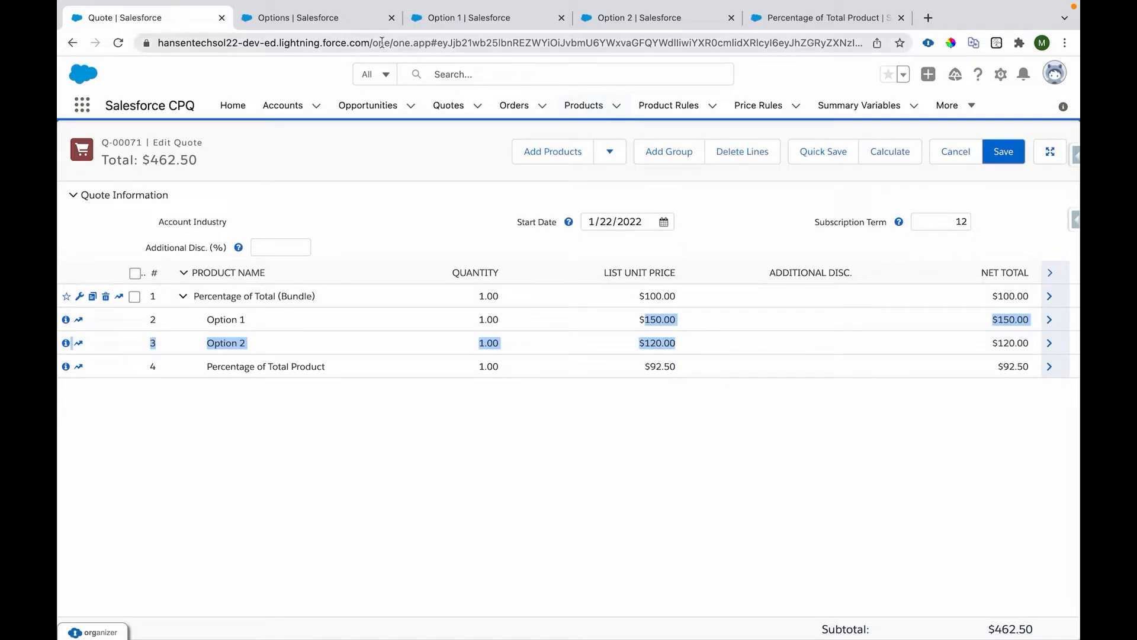
- Close the Option 1, Option 2 and Percentage of Total Product pages and return to the bundle's Options list
middle_click(481, 26)
middle_click(481, 26)
middle_click(481, 25)
click(311, 18)
click(219, 323)
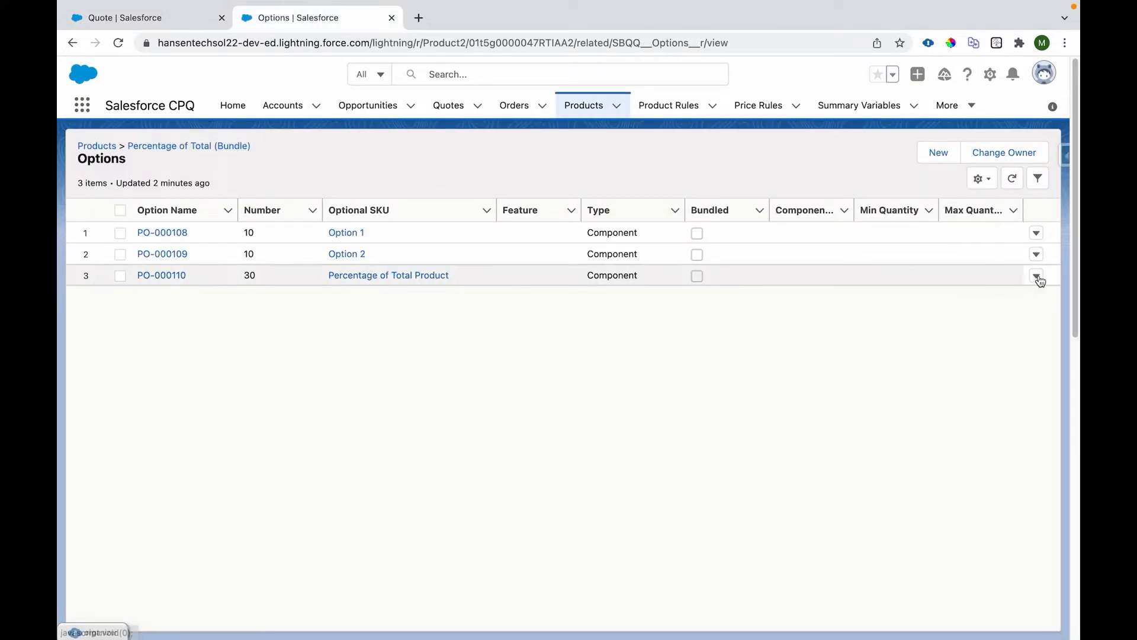
- Set the Percent of Total Scope of the Percentage of Total Product option to Components and save the option
drag(465, 283, 325, 279)
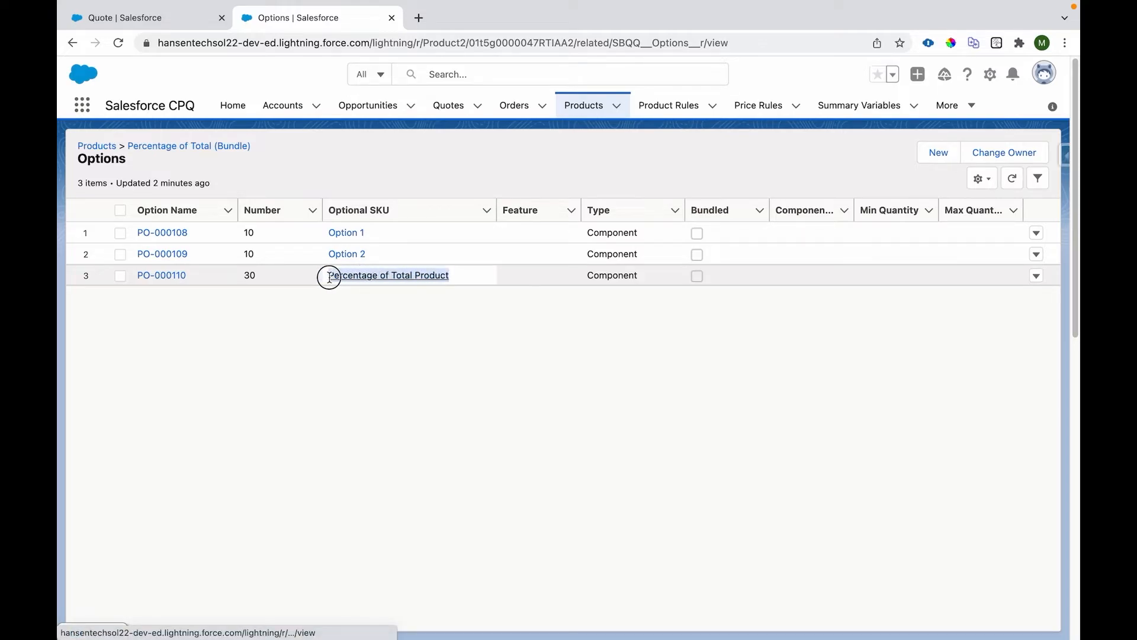
click(1036, 275)
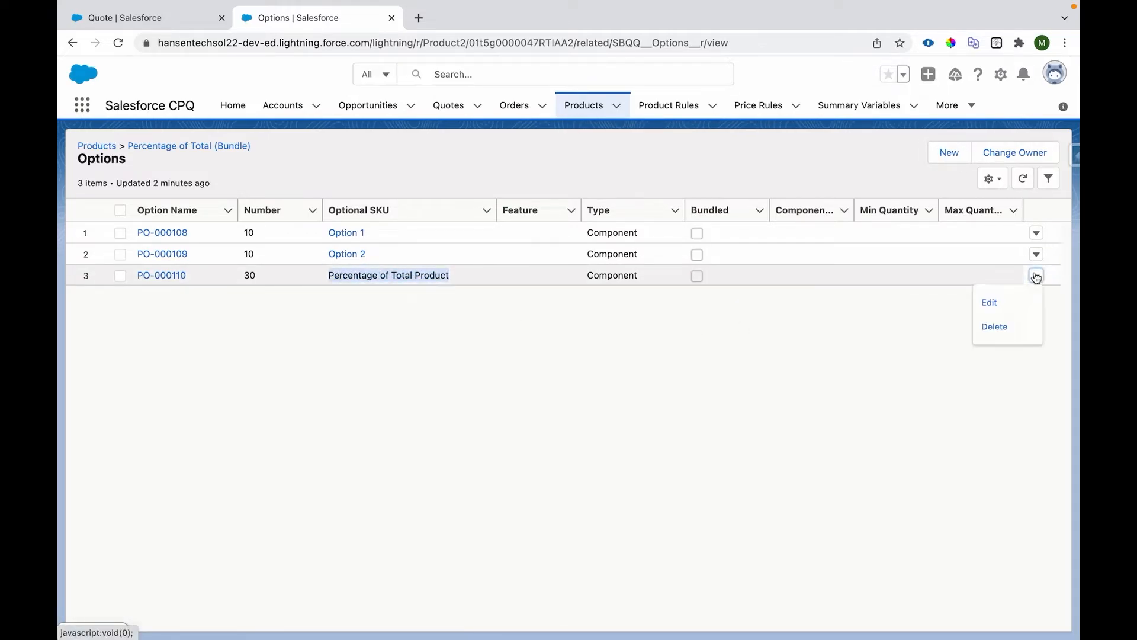
click(1020, 304)
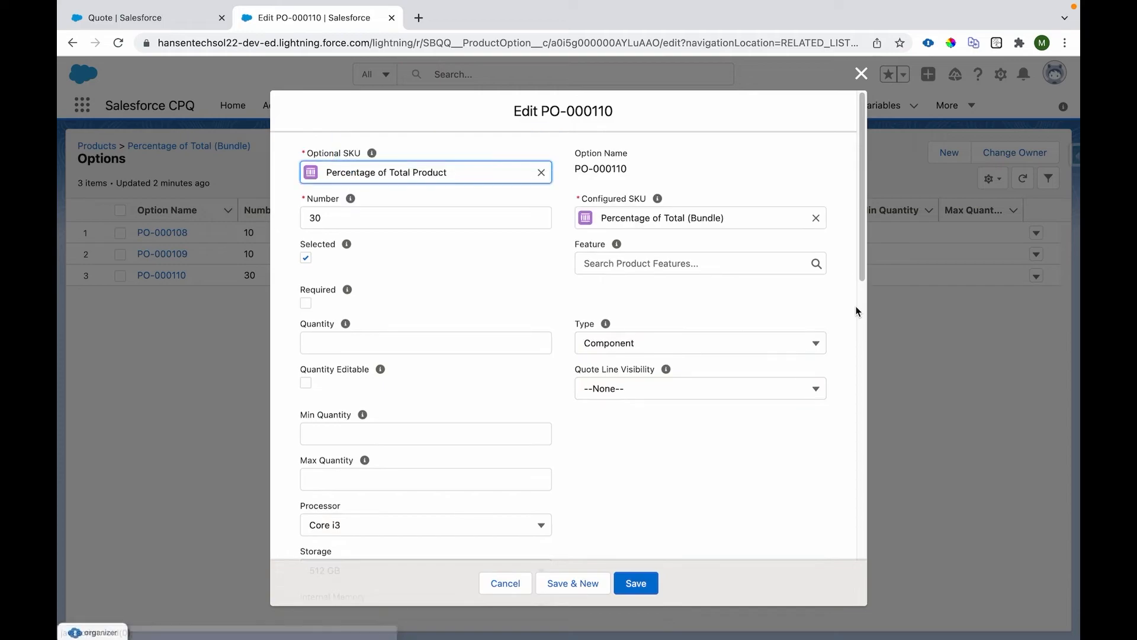
scroll(720, 424, down, 7)
click(629, 433)
click(629, 513)
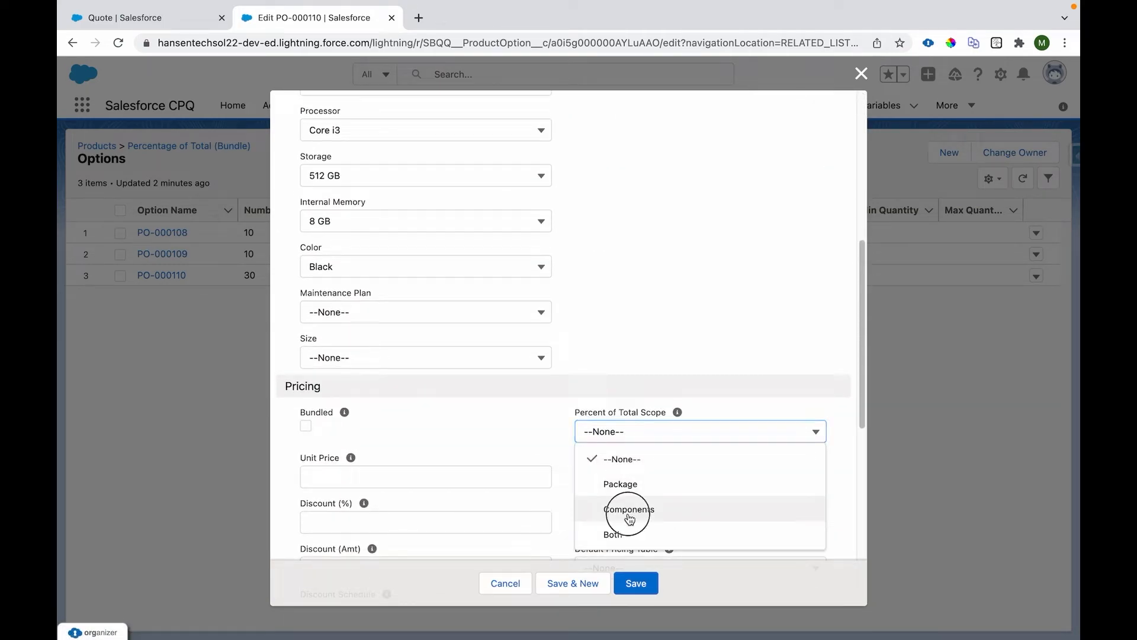
click(637, 583)
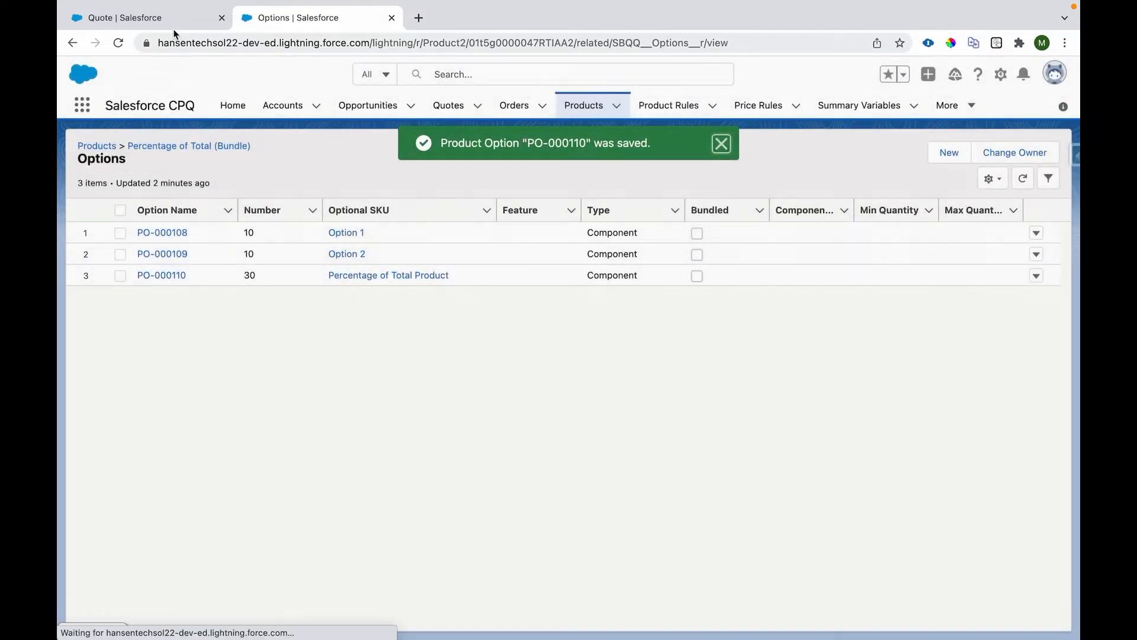
- Return to the quote, reload it to discard the unsaved lines and add the Percentage of Total (Bundle) product again
click(169, 24)
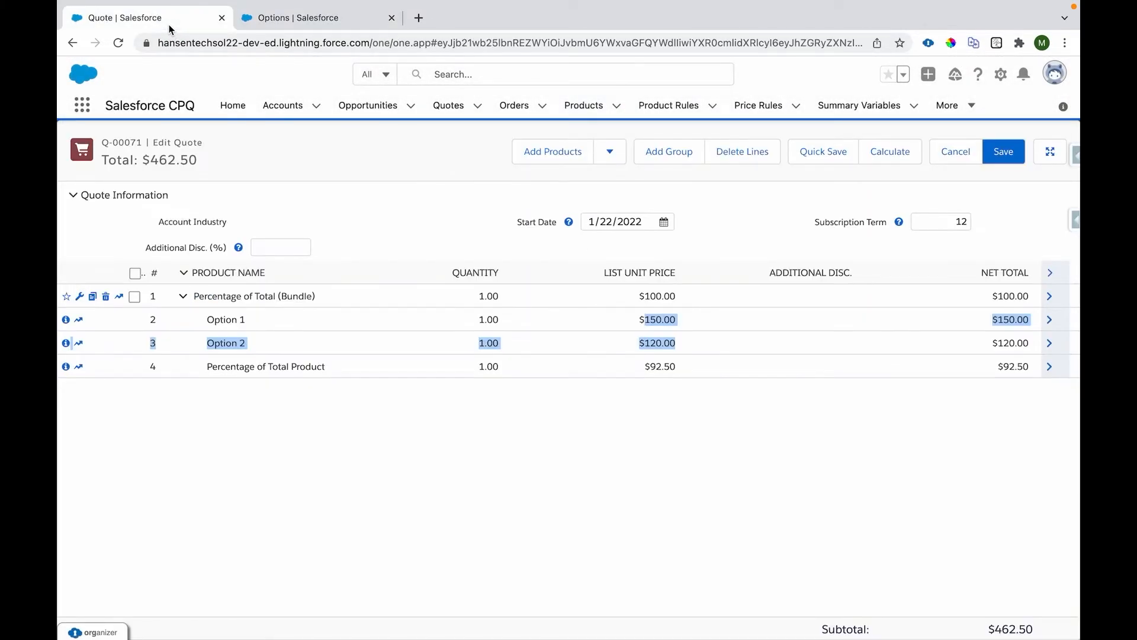
click(118, 42)
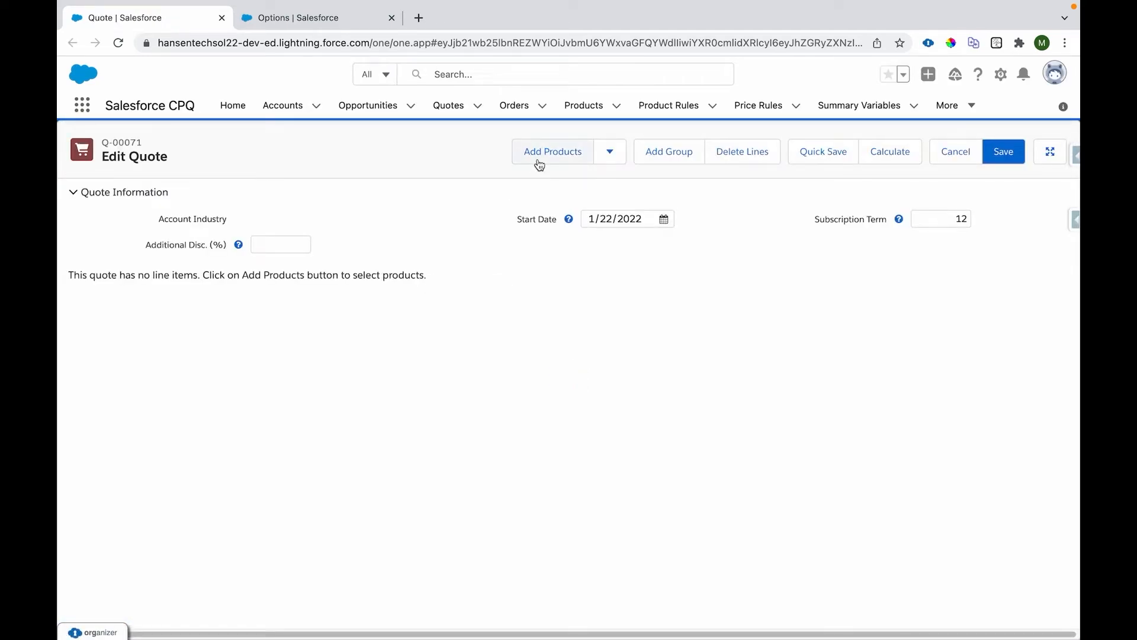
click(538, 160)
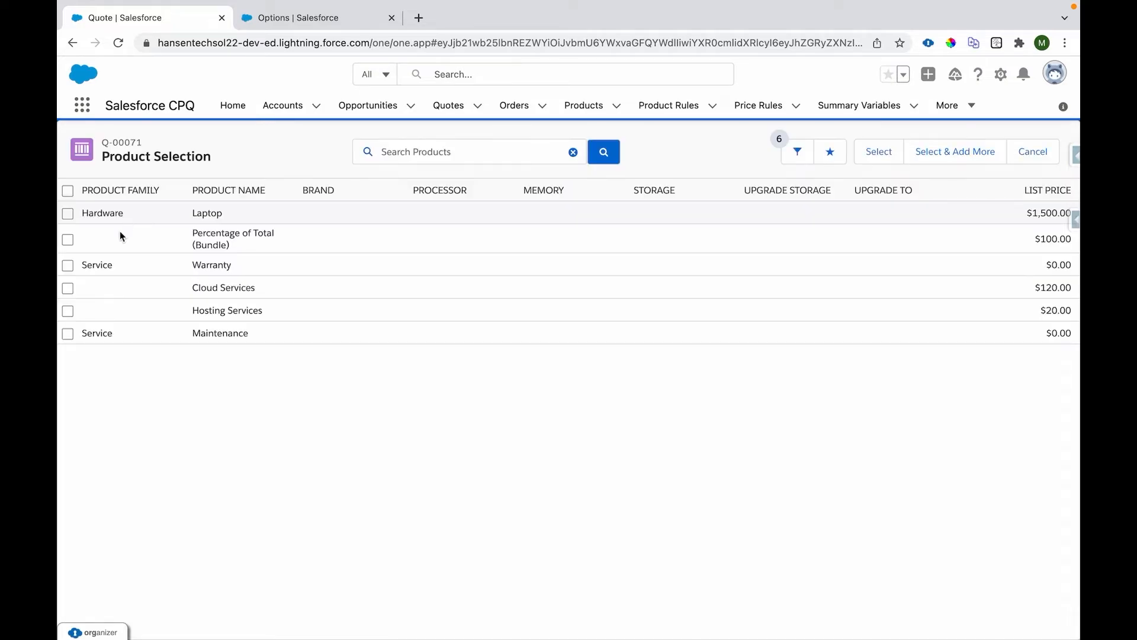
click(69, 241)
click(877, 153)
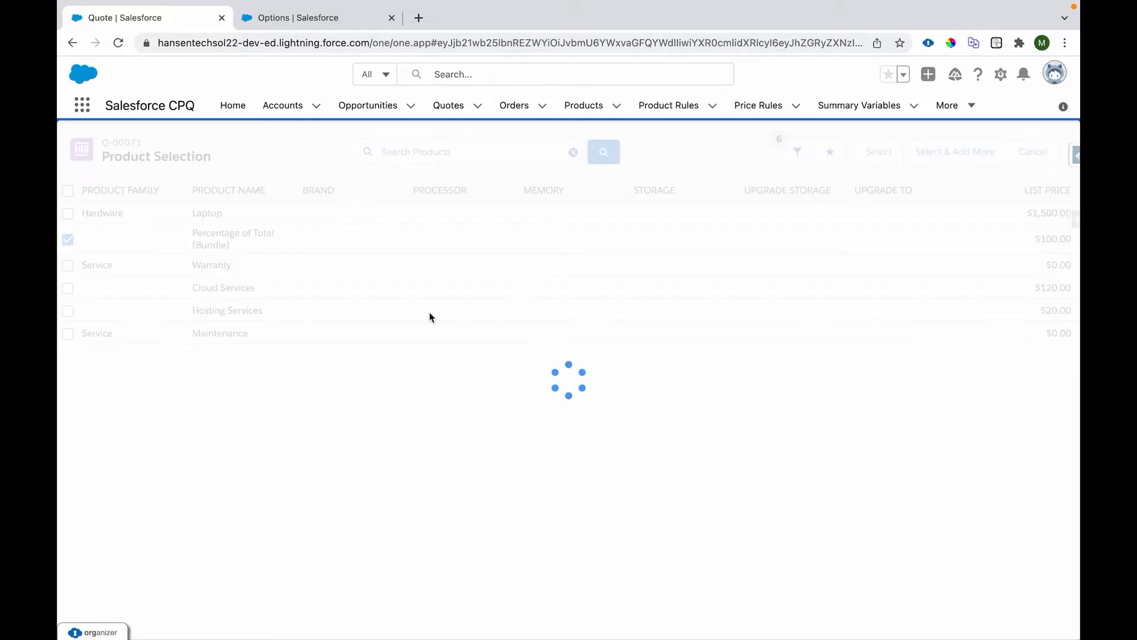
- Include Option 1 and Option 2 in the bundle and save the configuration
click(78, 297)
click(80, 320)
click(1038, 151)
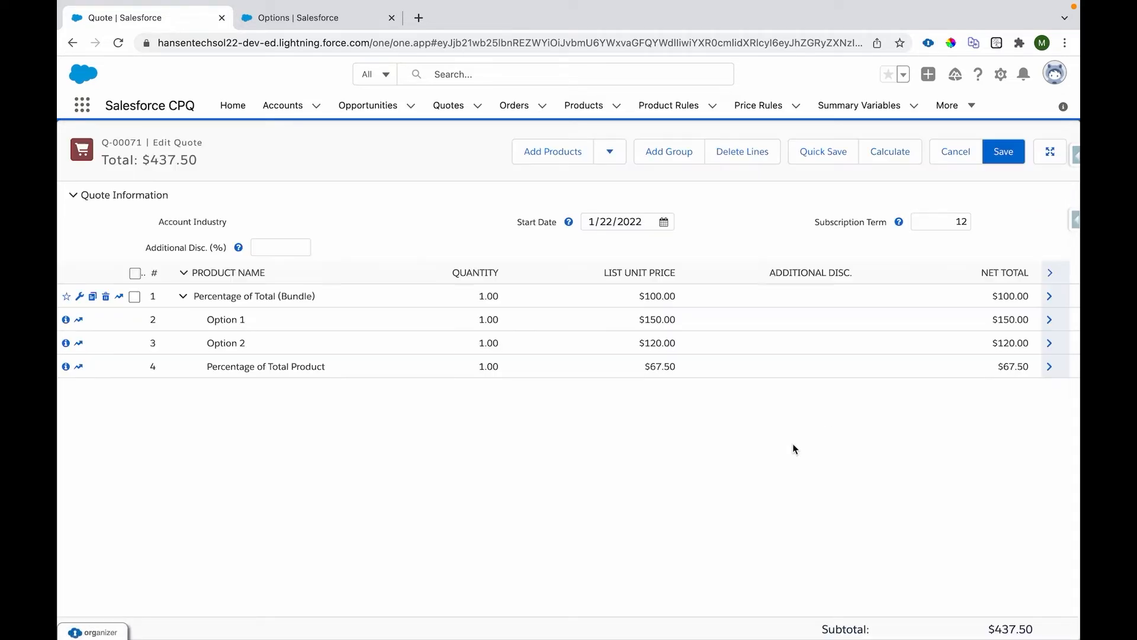
- Compare the Percentage of Total Product's list unit price under the Components scope with the prices of Option 1, Option 2 and the bundle
click(652, 367)
drag(651, 367, 678, 372)
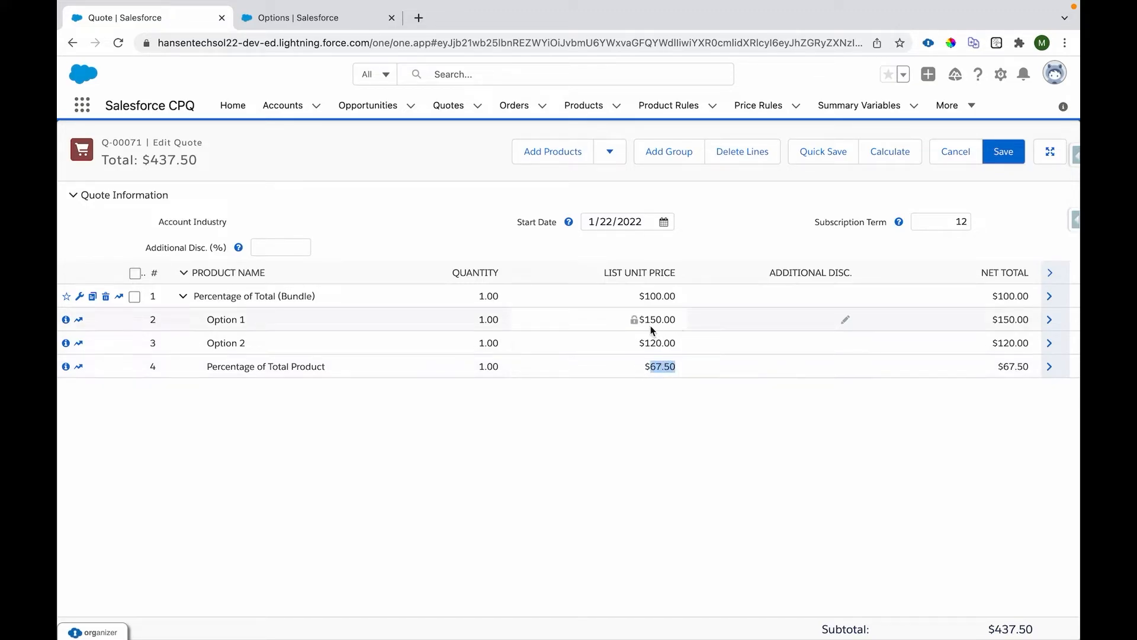
drag(645, 321, 677, 348)
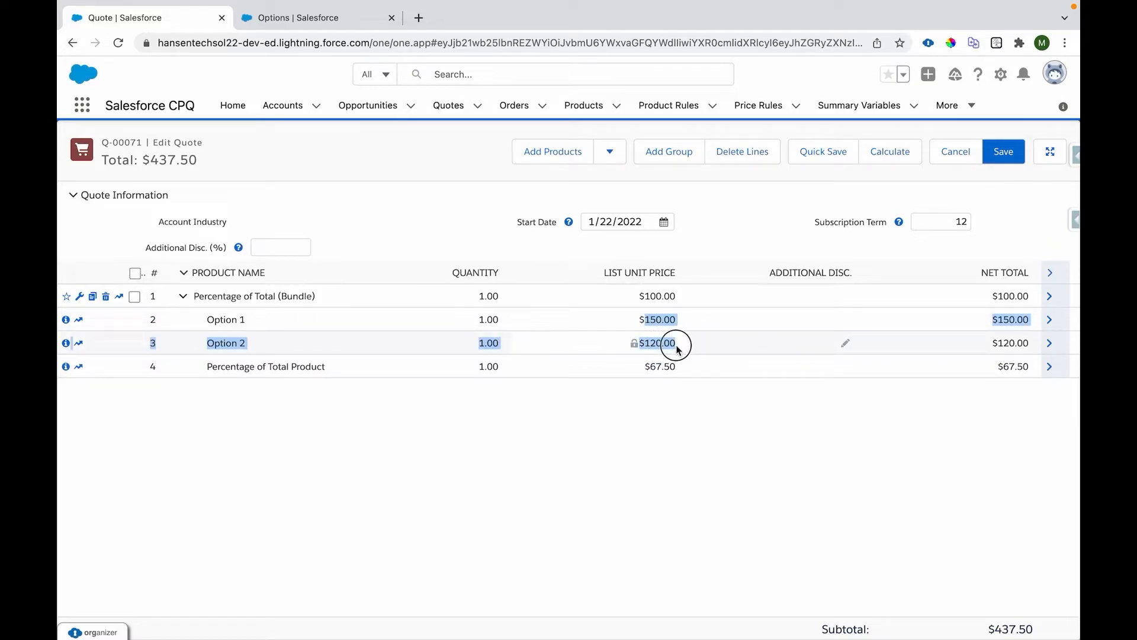
click(650, 320)
click(652, 343)
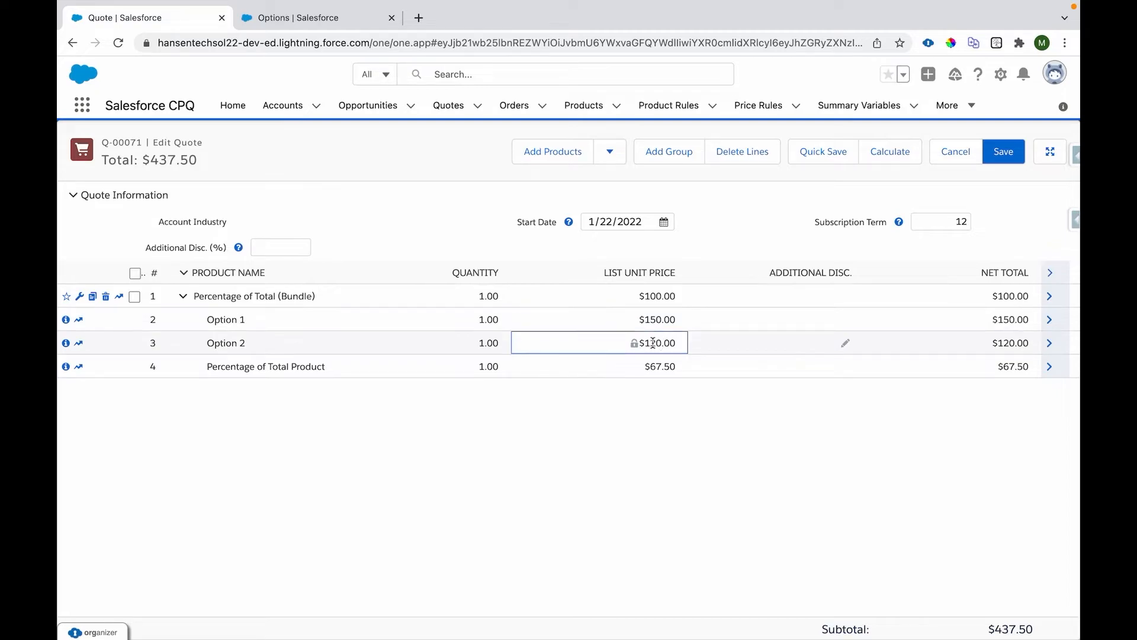
drag(650, 367, 676, 368)
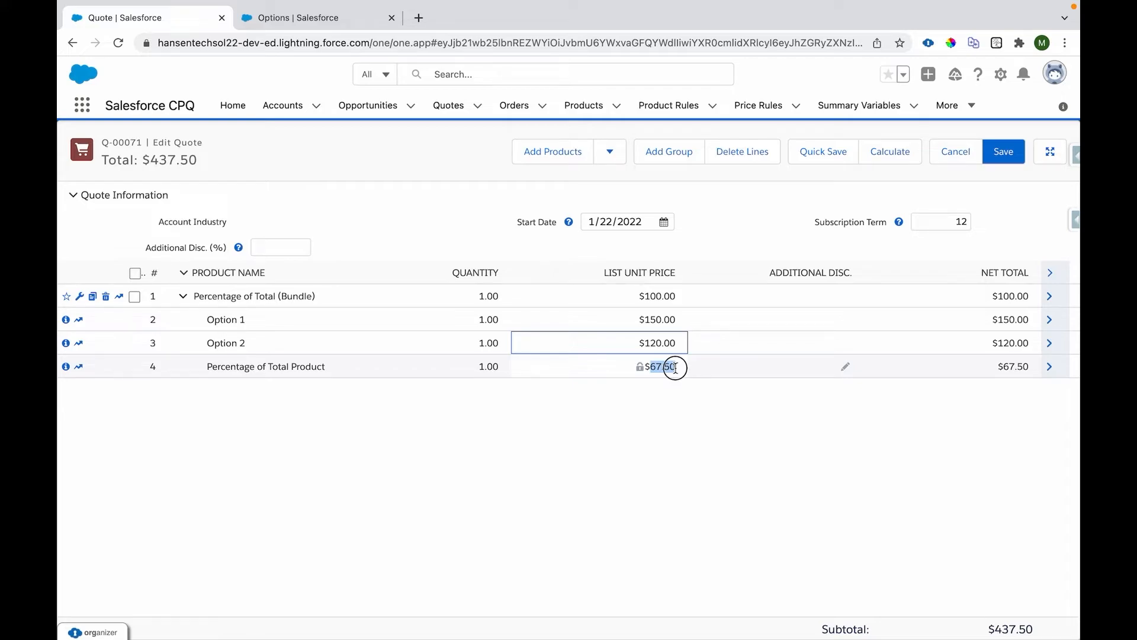
click(666, 403)
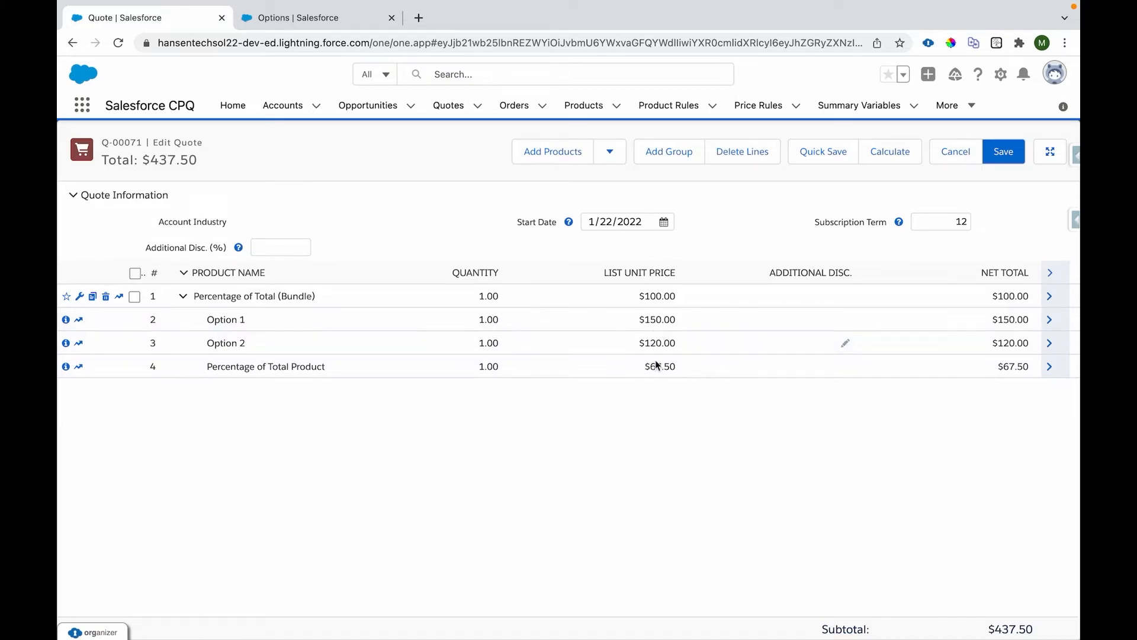
drag(650, 367, 677, 372)
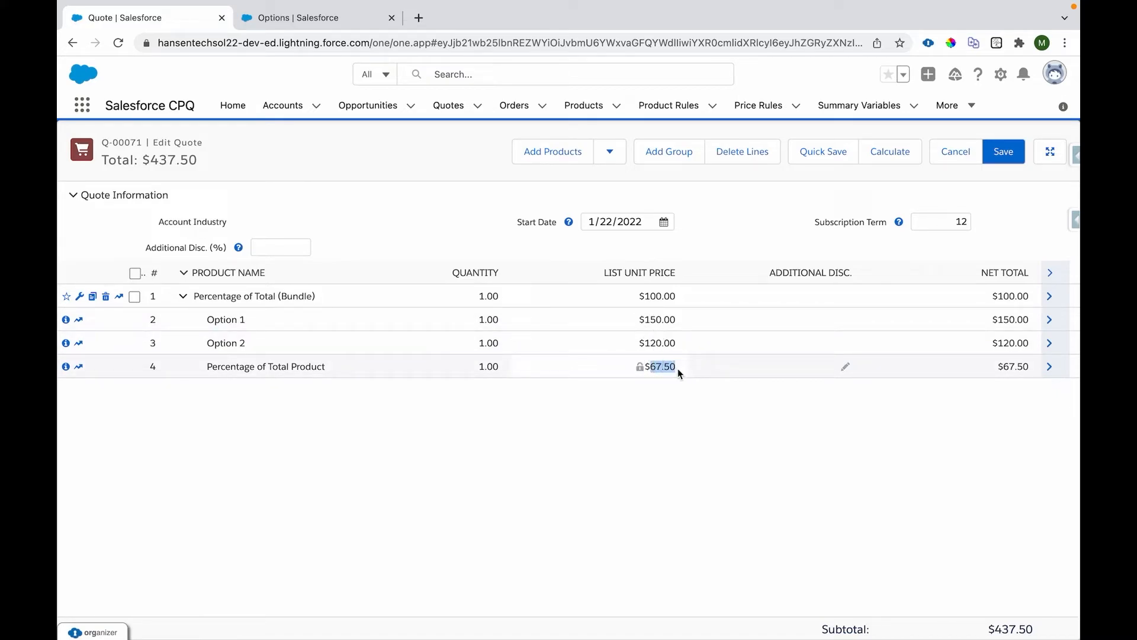
click(680, 422)
drag(652, 367, 665, 365)
drag(643, 296, 673, 295)
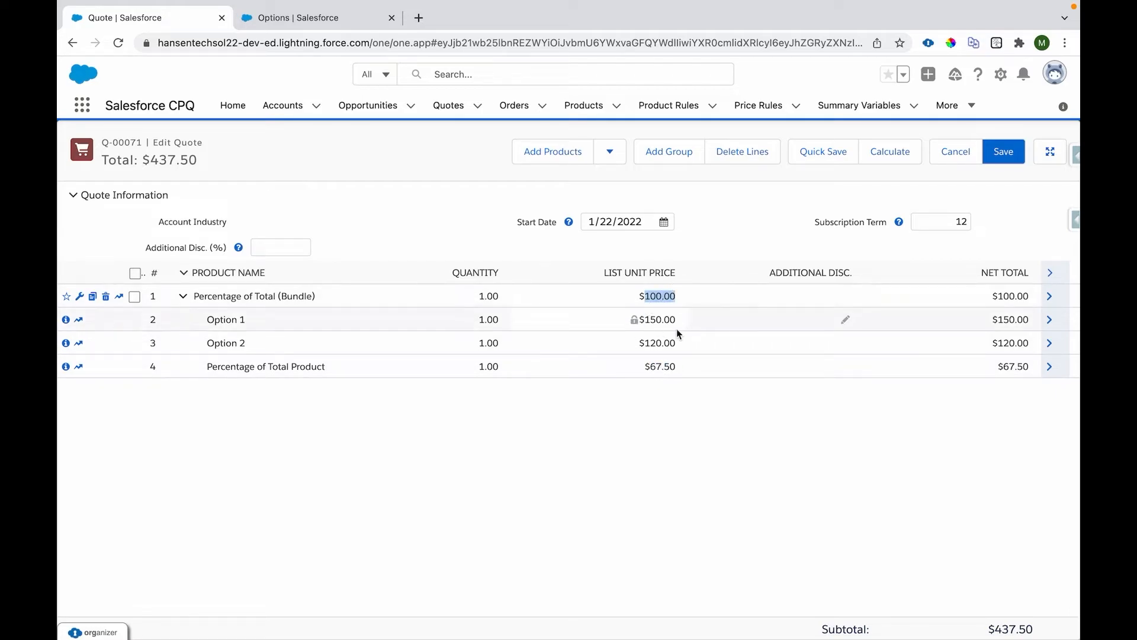
- Change the Percent of Total Scope of the bundle's Percentage of Total Product option to Package and save the option
click(311, 21)
click(1036, 275)
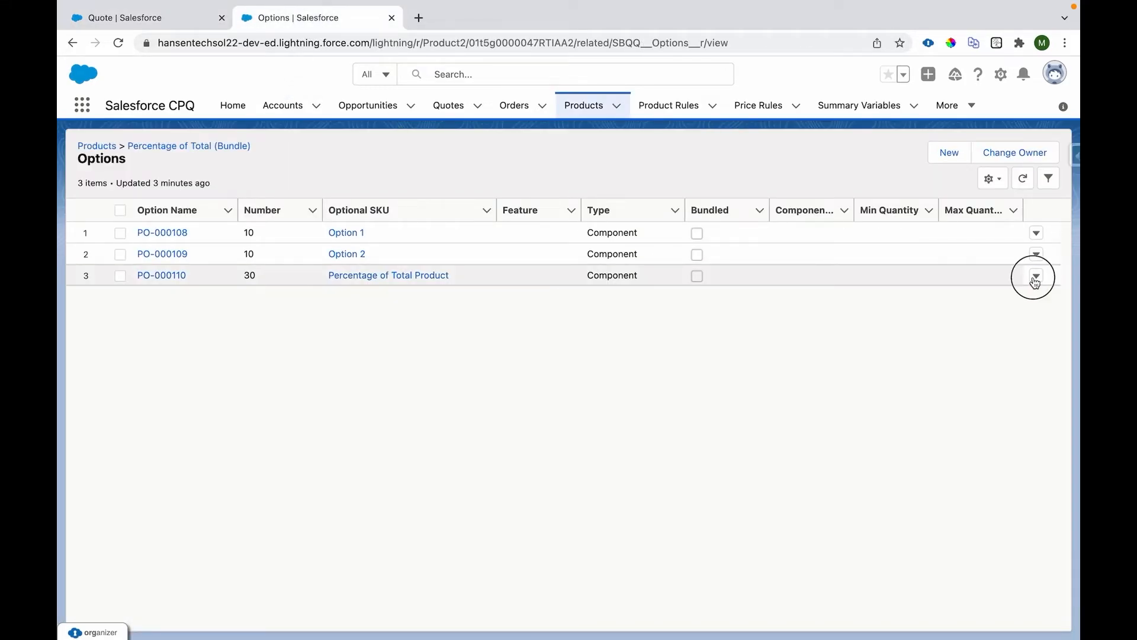
click(994, 300)
scroll(820, 374, down, 10)
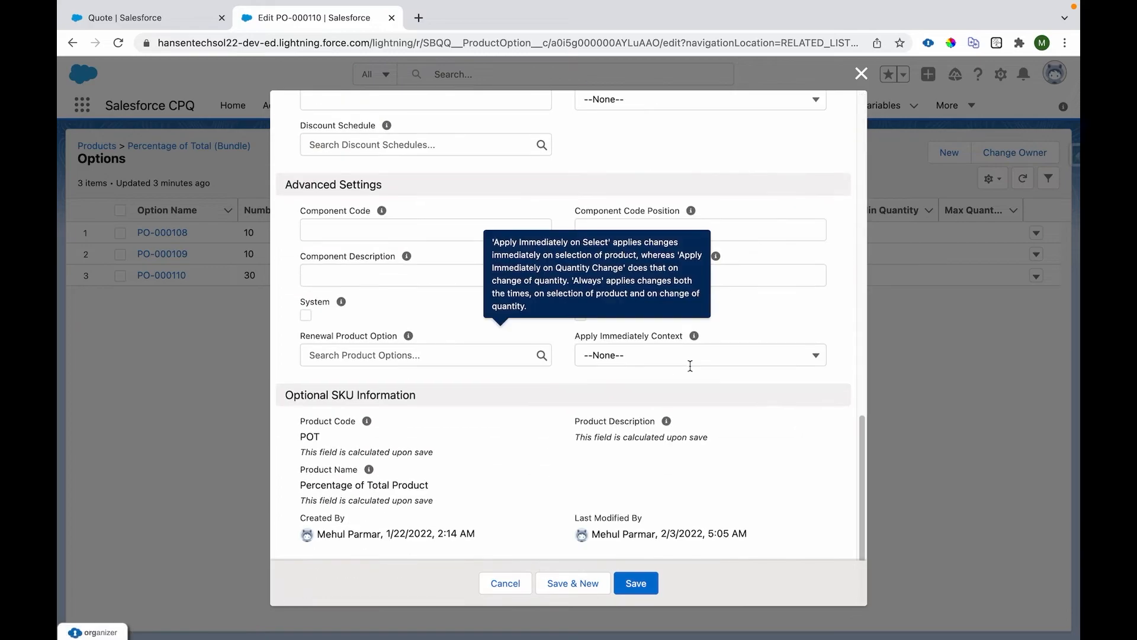
scroll(773, 259, up, 1)
scroll(659, 296, up, 3)
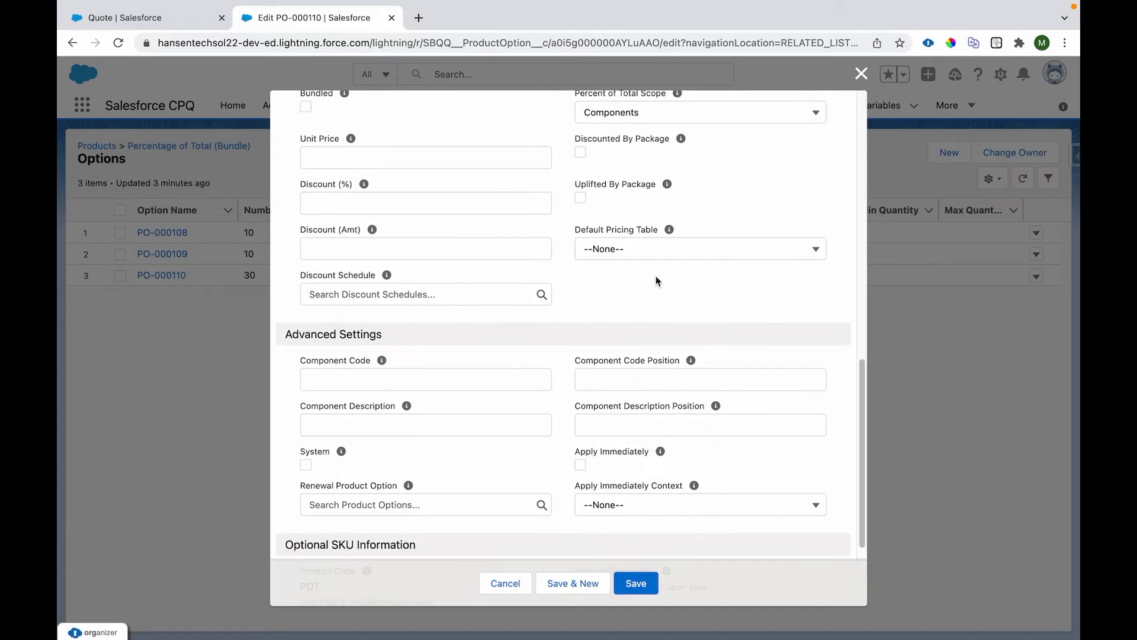
click(631, 139)
click(648, 189)
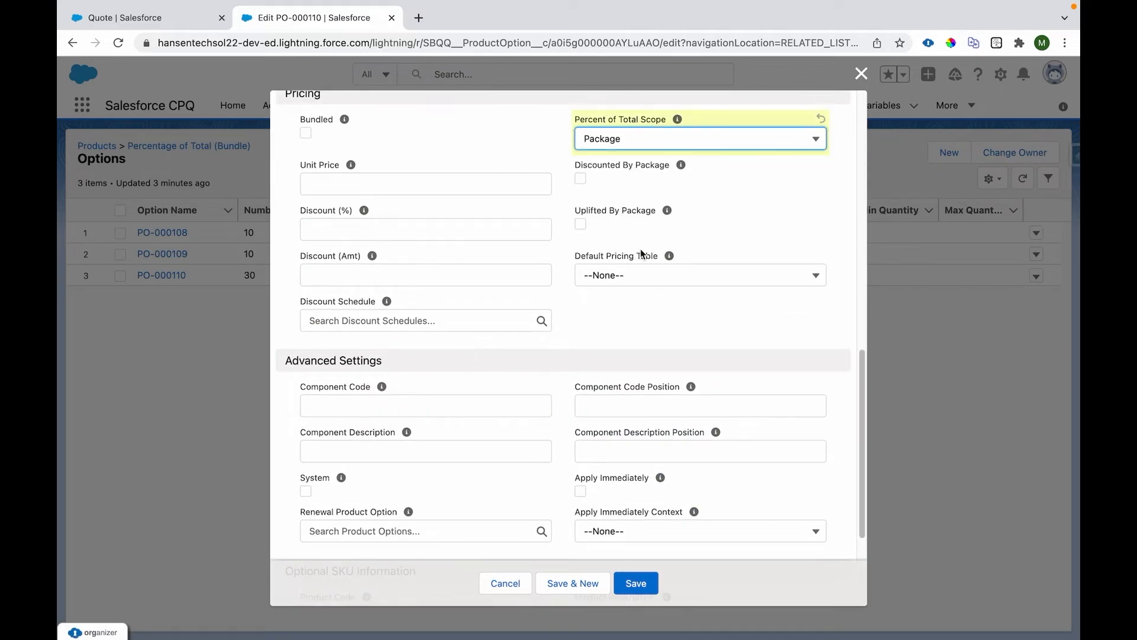
click(638, 583)
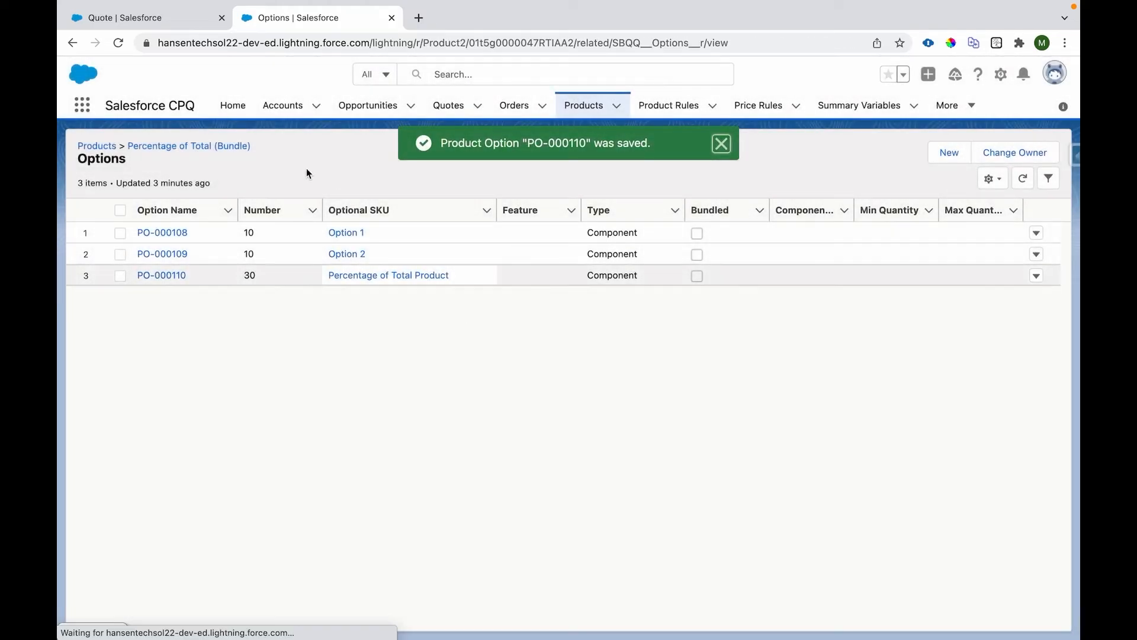
- Go back to the quote, reload it without its unsaved lines and add the Percentage of Total (Bundle) product
click(146, 18)
click(118, 43)
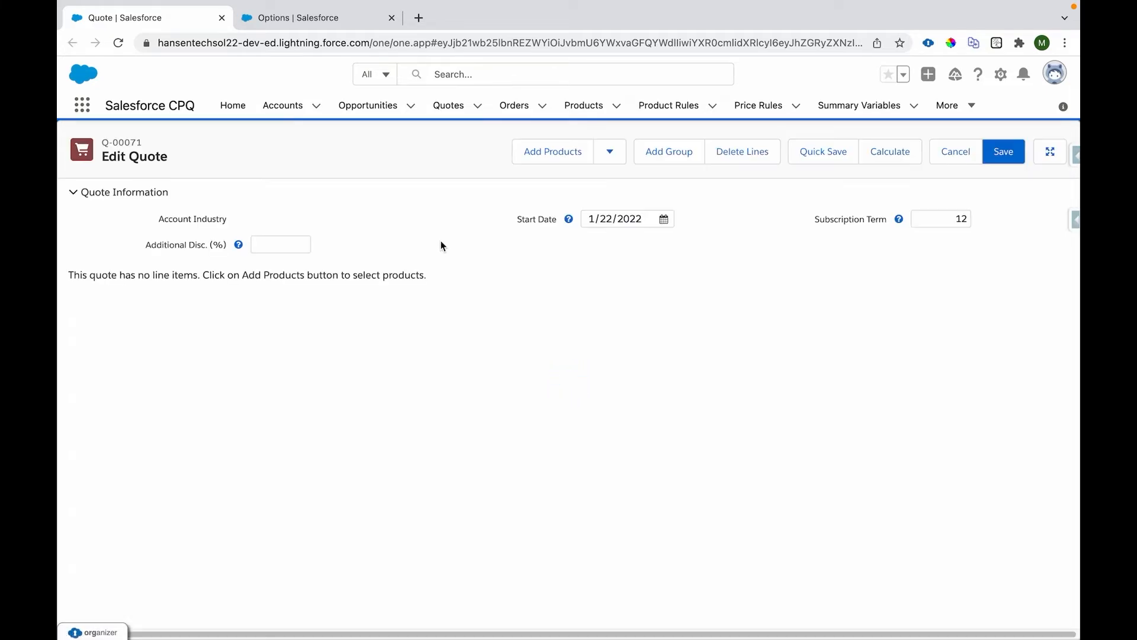
click(518, 159)
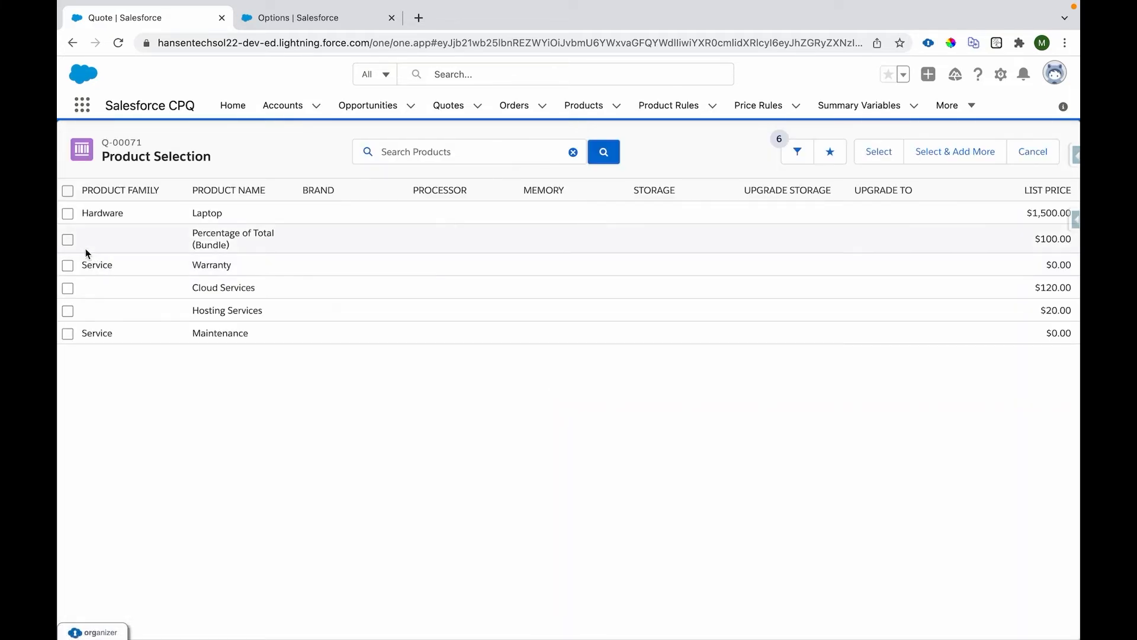
click(69, 241)
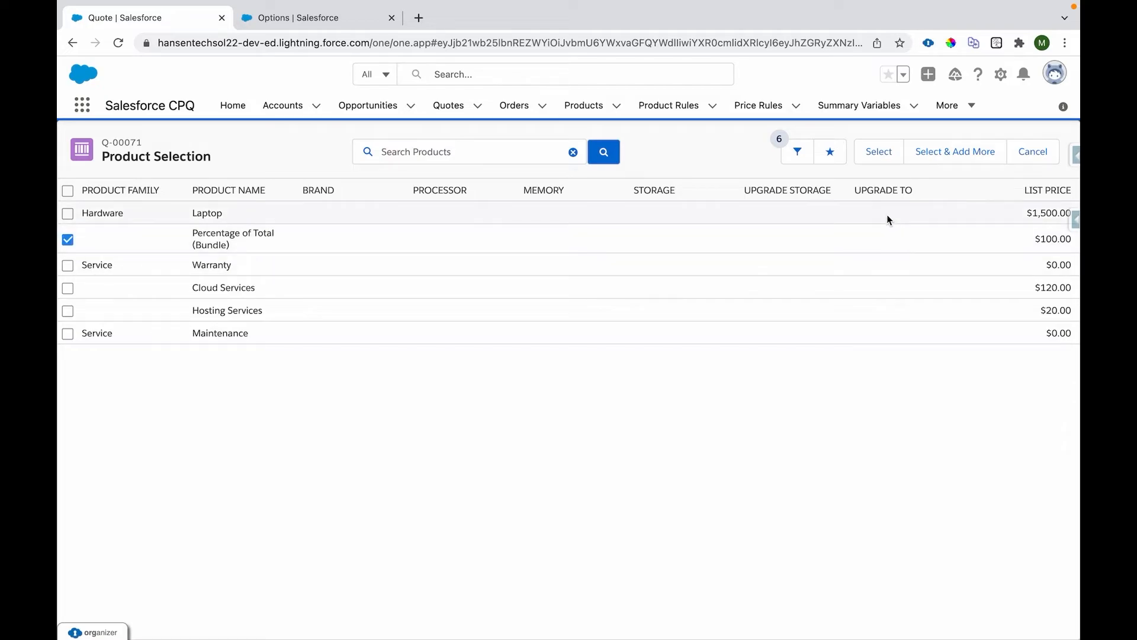
click(878, 153)
- Configure the bundle with Option 1 and Option 2 and compare the Percentage of Total Product's list unit price with the bundle's
click(79, 297)
click(79, 320)
click(1038, 153)
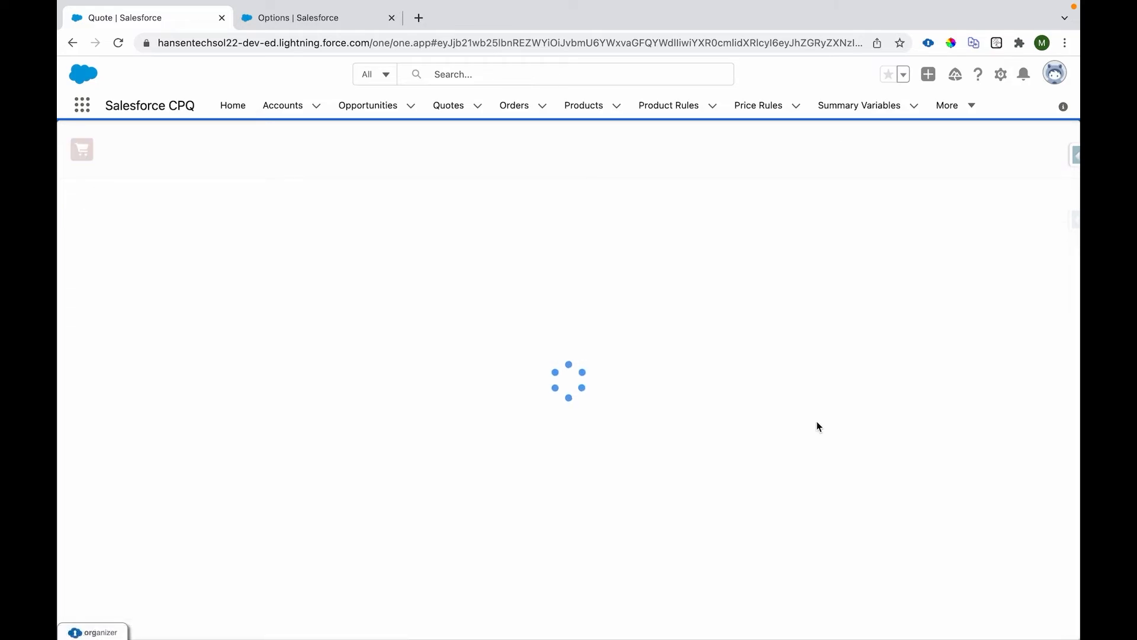
drag(651, 367, 681, 371)
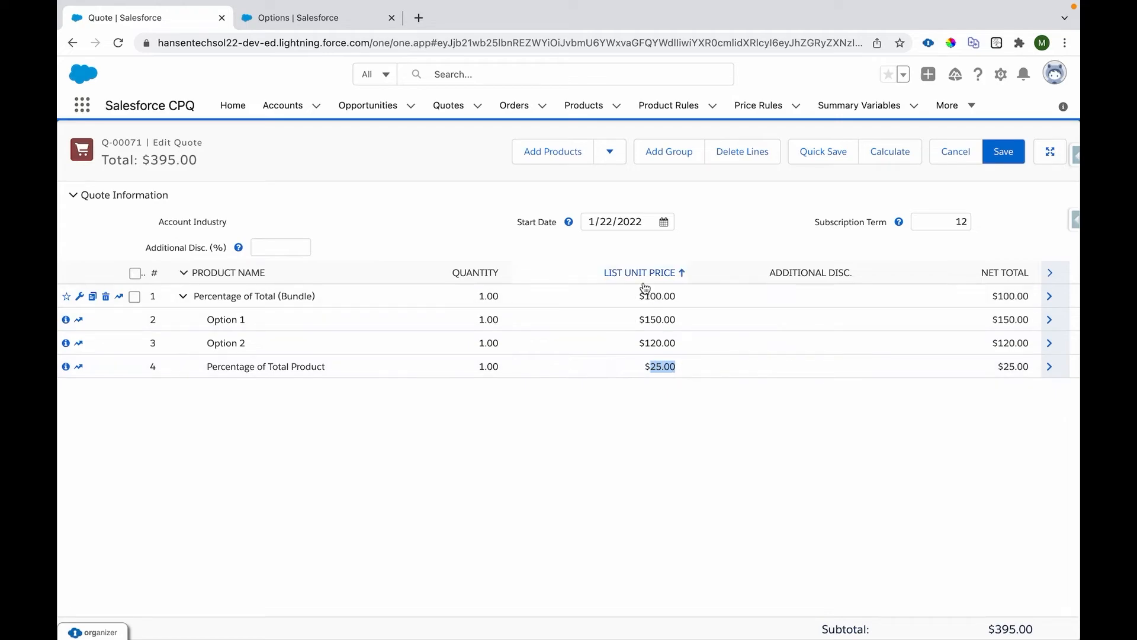
drag(645, 295, 652, 370)
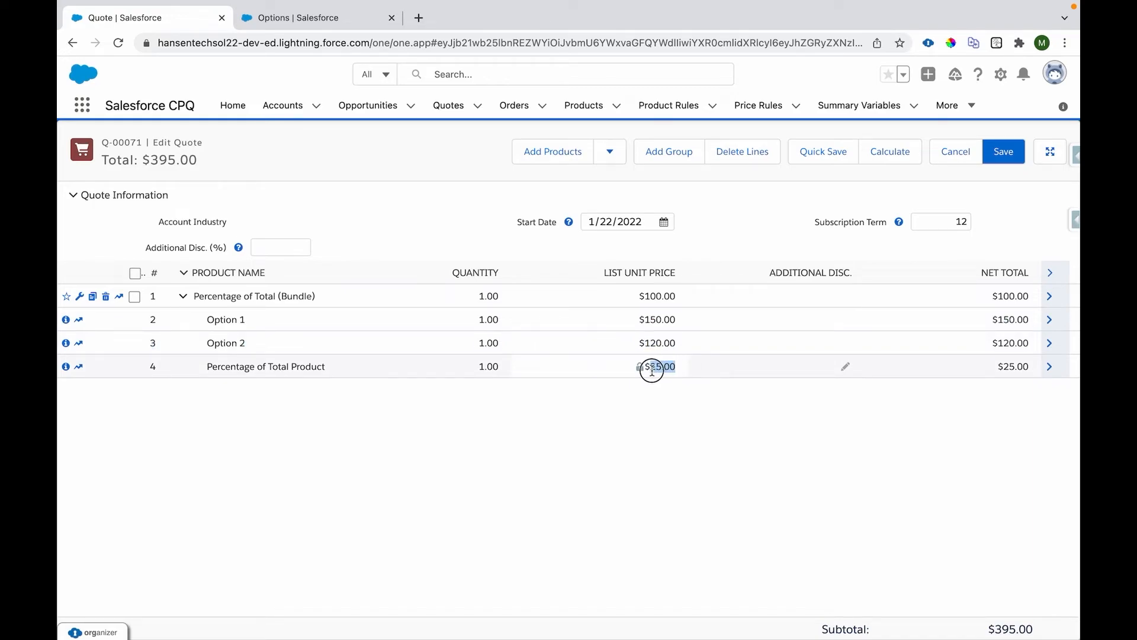
- Open the bundle's Percentage of Total Product option for editing and read the help for its Percent of Total Scope
click(327, 27)
click(1036, 275)
click(1026, 305)
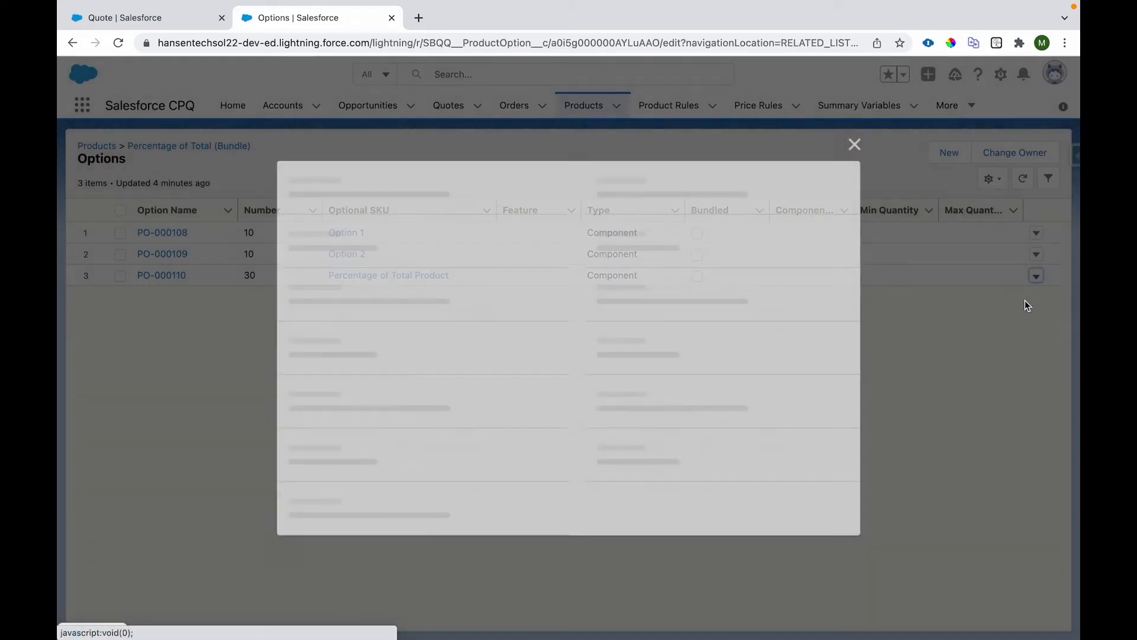
scroll(776, 293, down, 5)
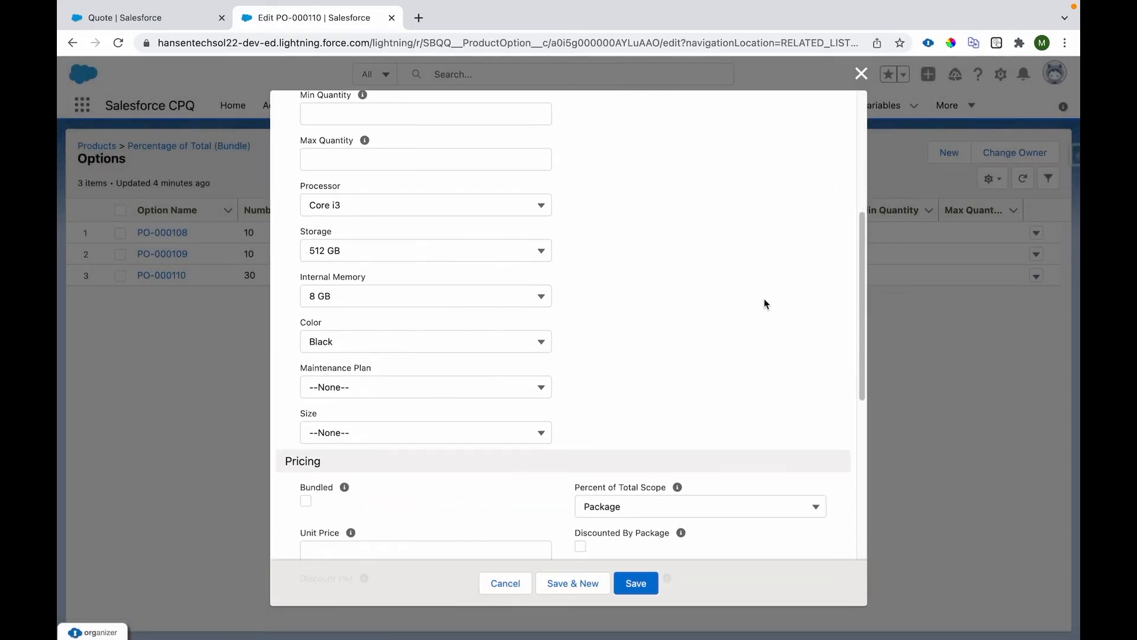
scroll(764, 299, down, 2)
drag(575, 383, 671, 380)
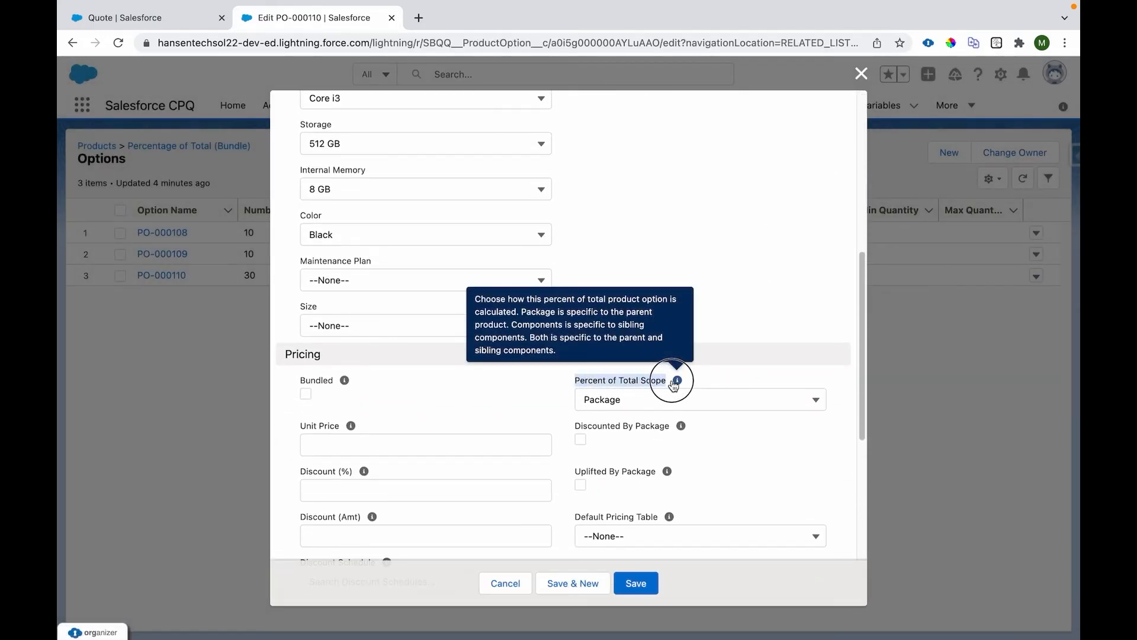
- Review the bundle, Option 1 and Option 2 prices on the quote, and save the option with its Percent of Total Scope set to Both
click(150, 16)
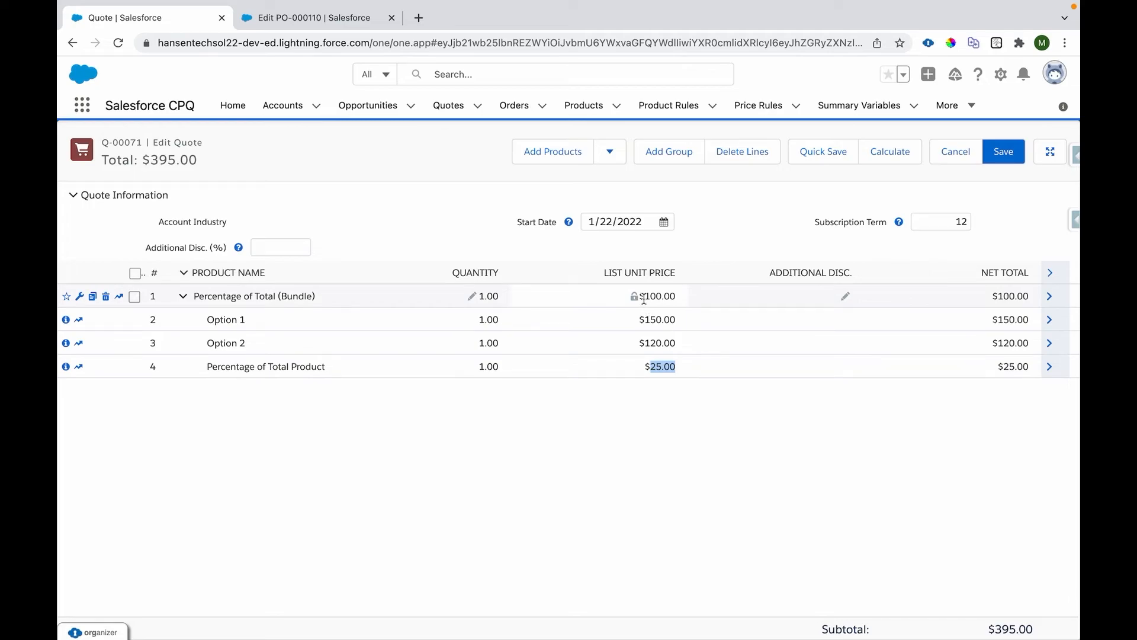
drag(640, 297, 630, 345)
click(314, 18)
click(667, 406)
click(659, 502)
click(642, 400)
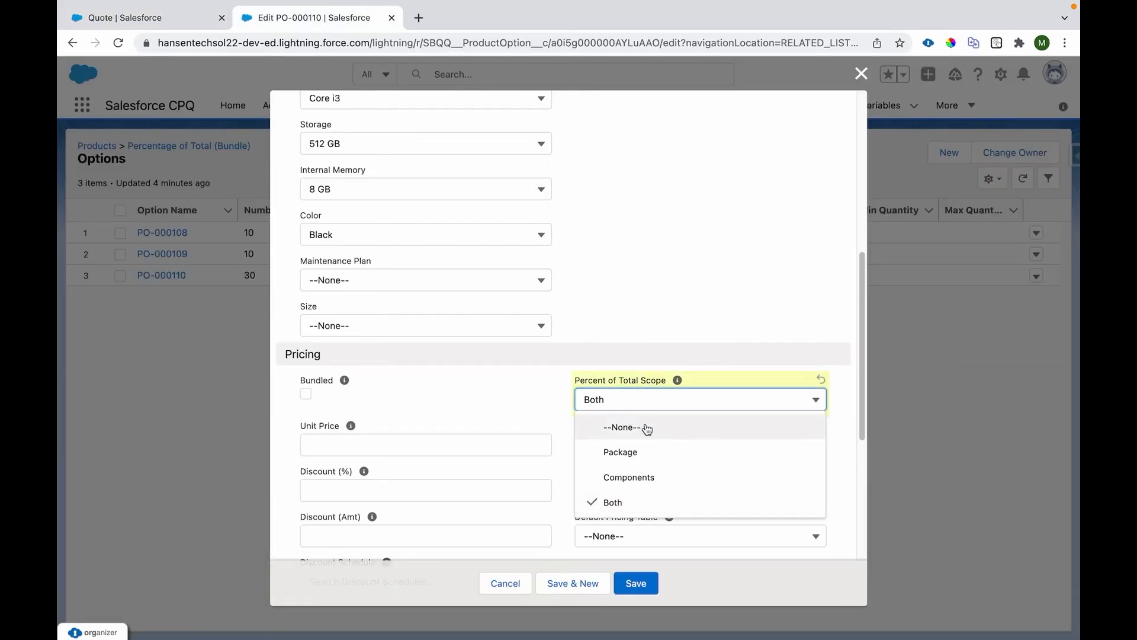
click(637, 584)
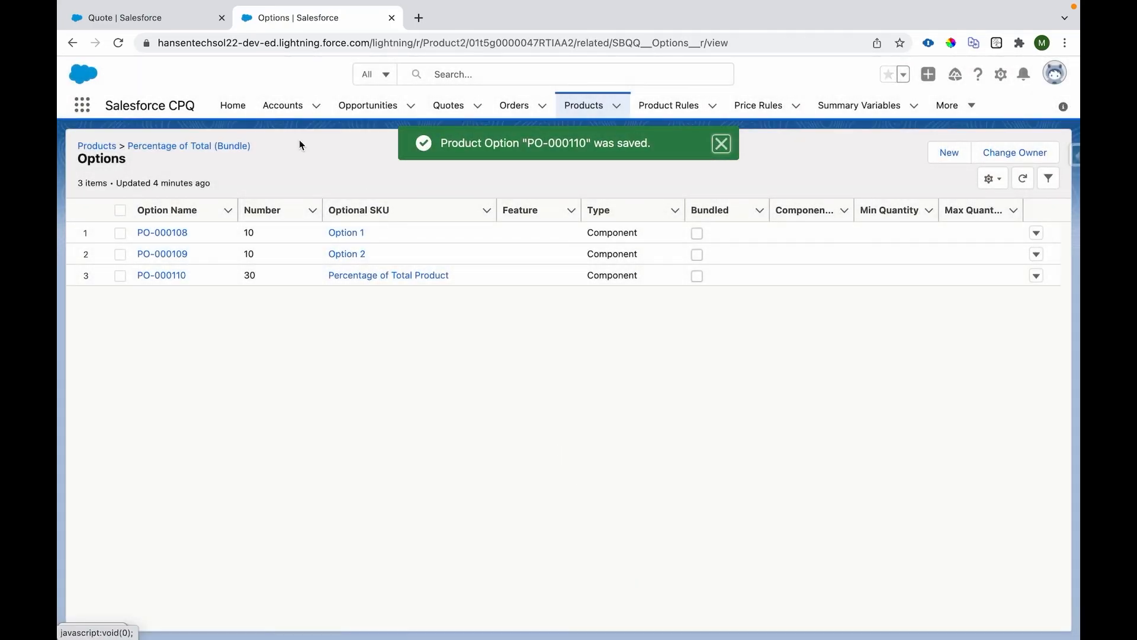
- Return to the quote, reload it to discard its unsaved lines and add the Percentage of Total (Bundle) product again
click(159, 19)
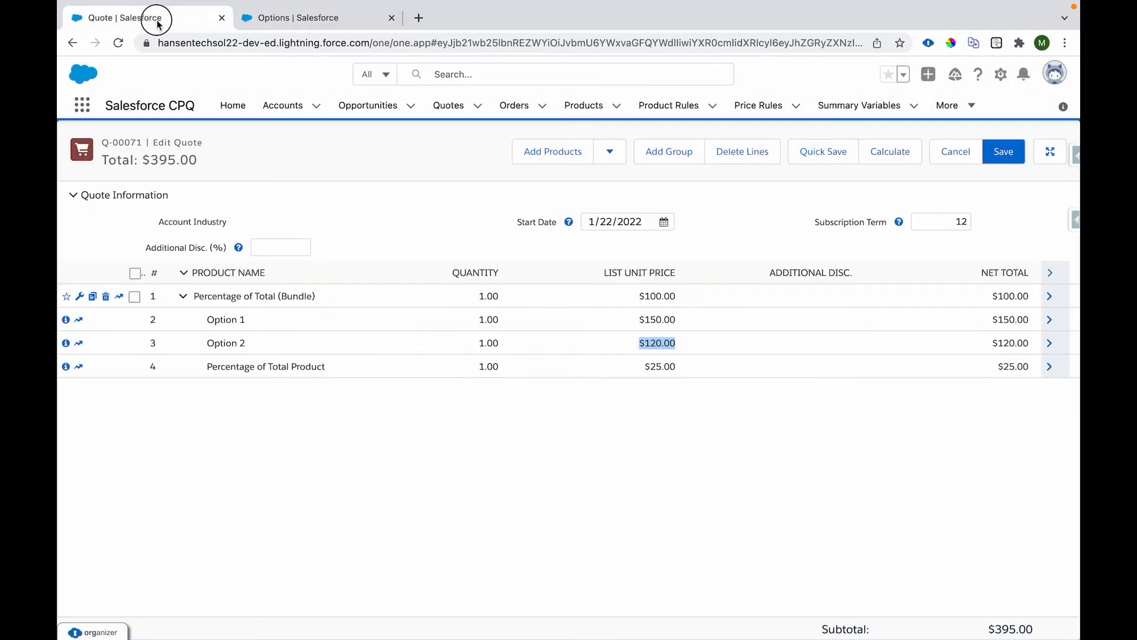
click(119, 43)
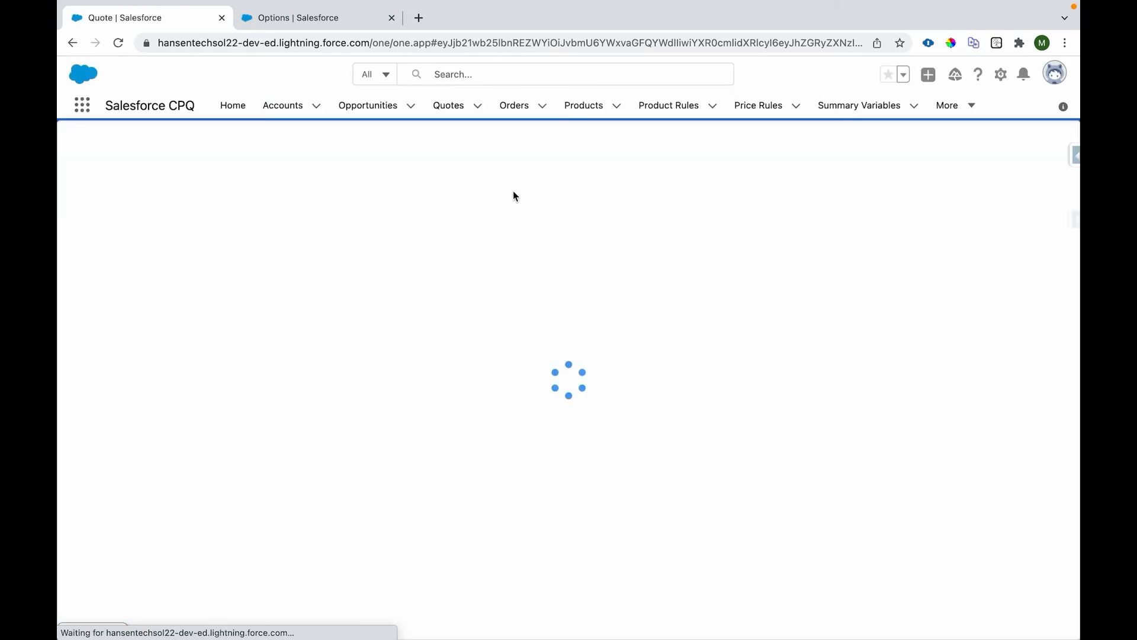
click(526, 152)
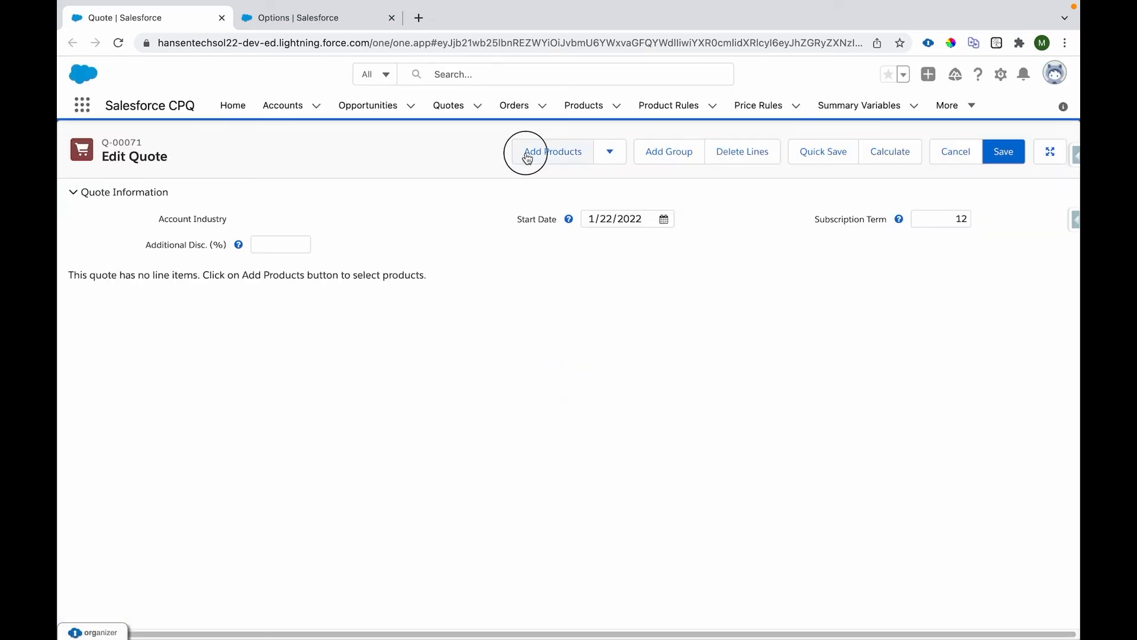
click(68, 240)
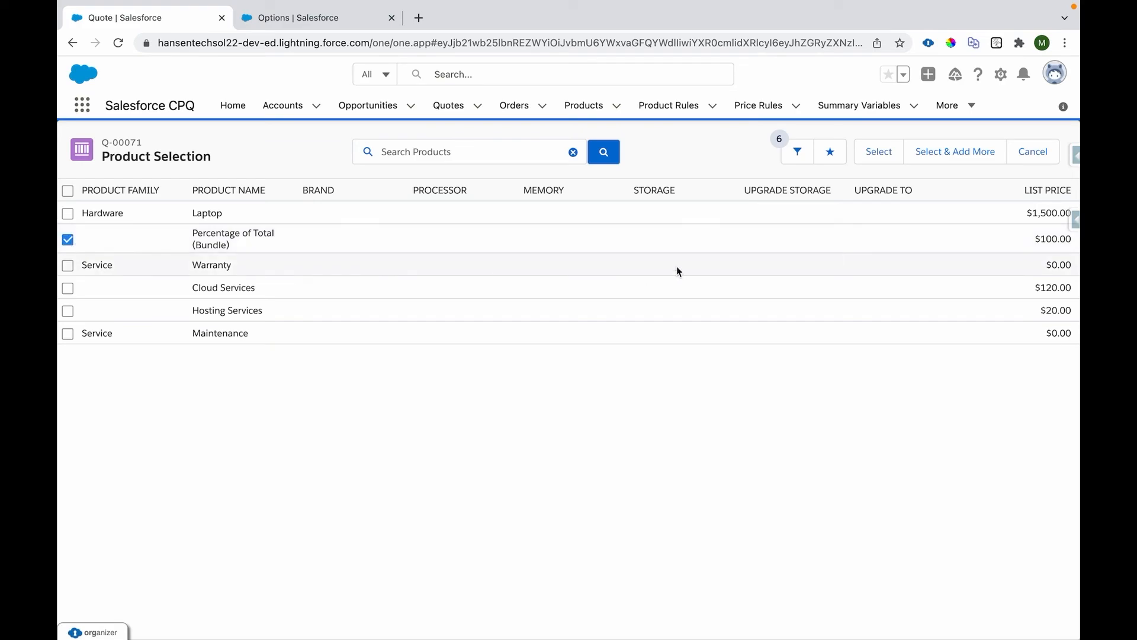
click(880, 151)
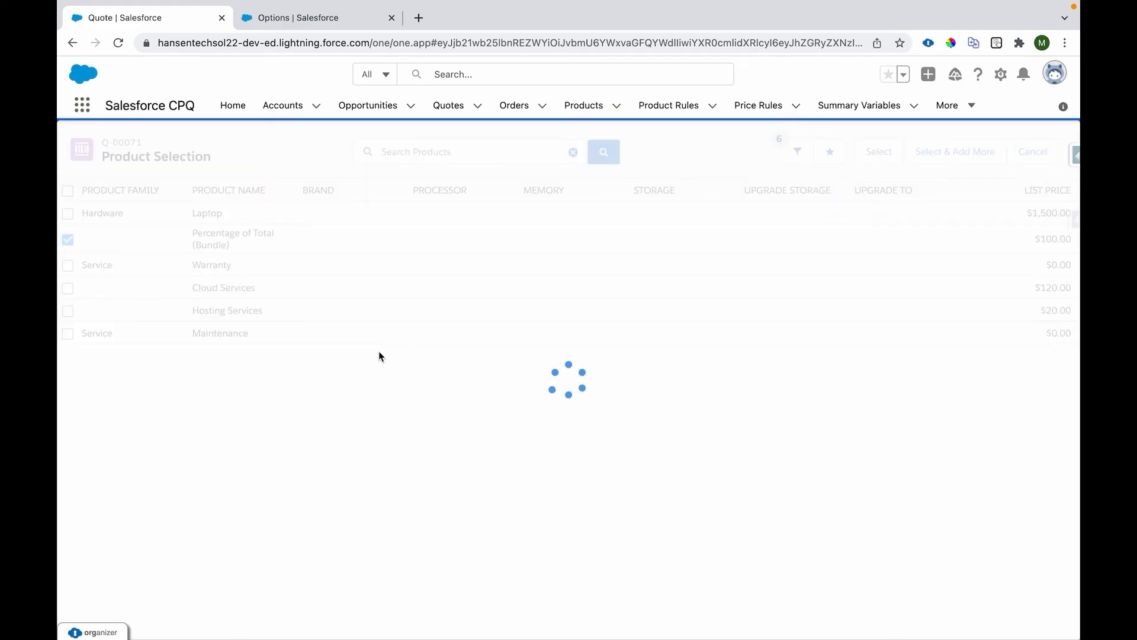
- Include Option 2 and Option 1 in the bundle configuration and save it to the quote
click(79, 320)
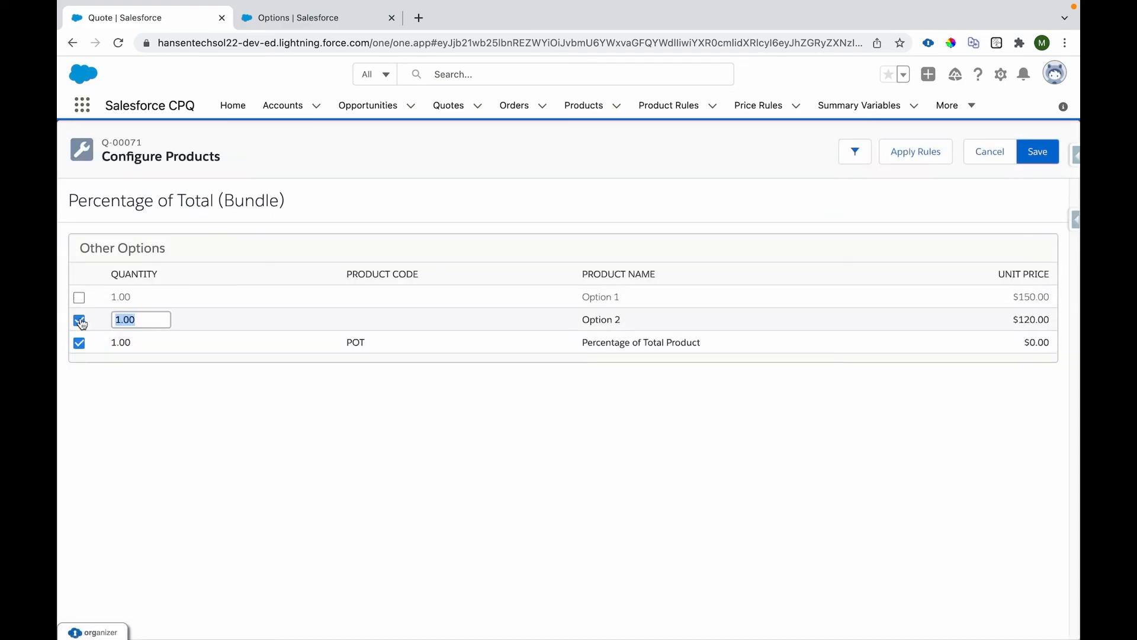
click(79, 297)
click(1057, 158)
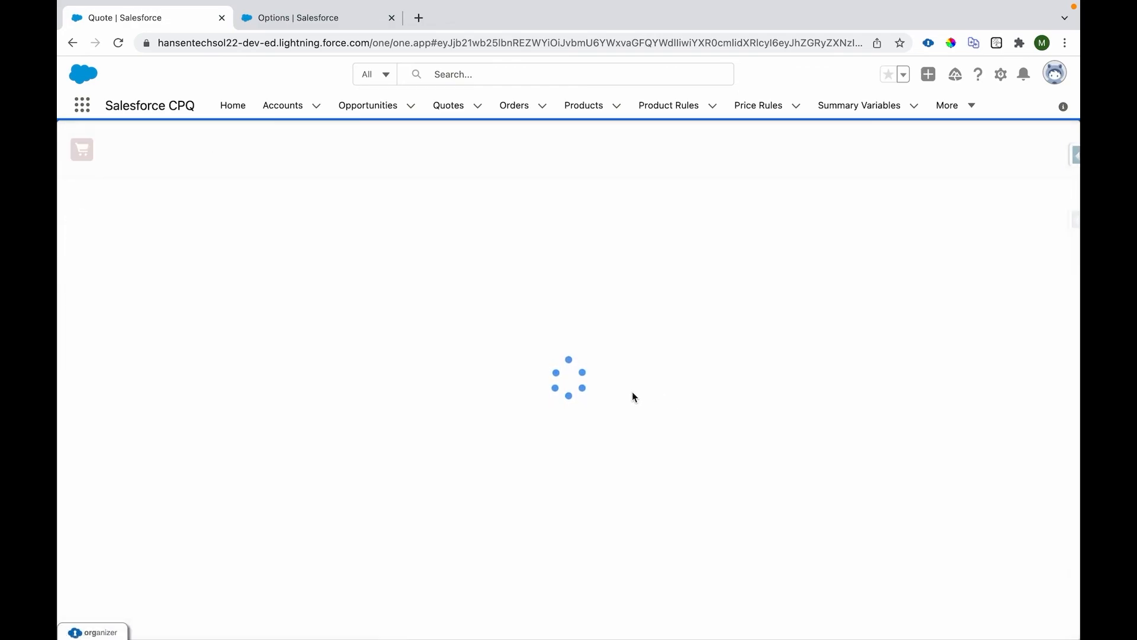
- Compare the Percentage of Total Product's list unit price under the Both scope with the prices of the bundle, Option 1 and Option 2
double_click(656, 367)
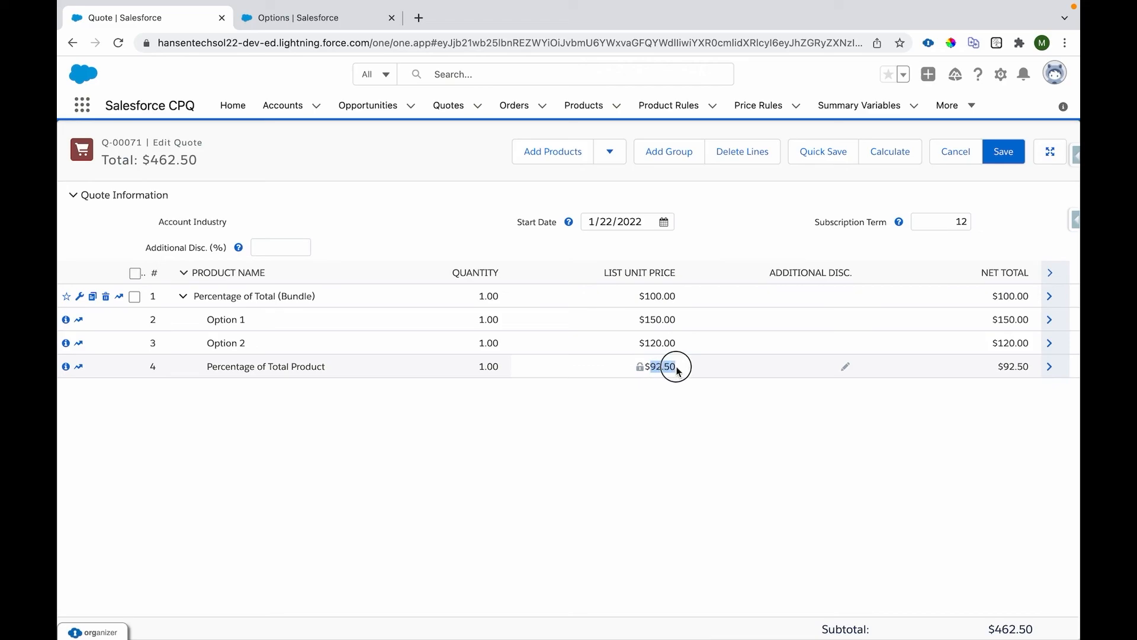
drag(646, 296, 678, 345)
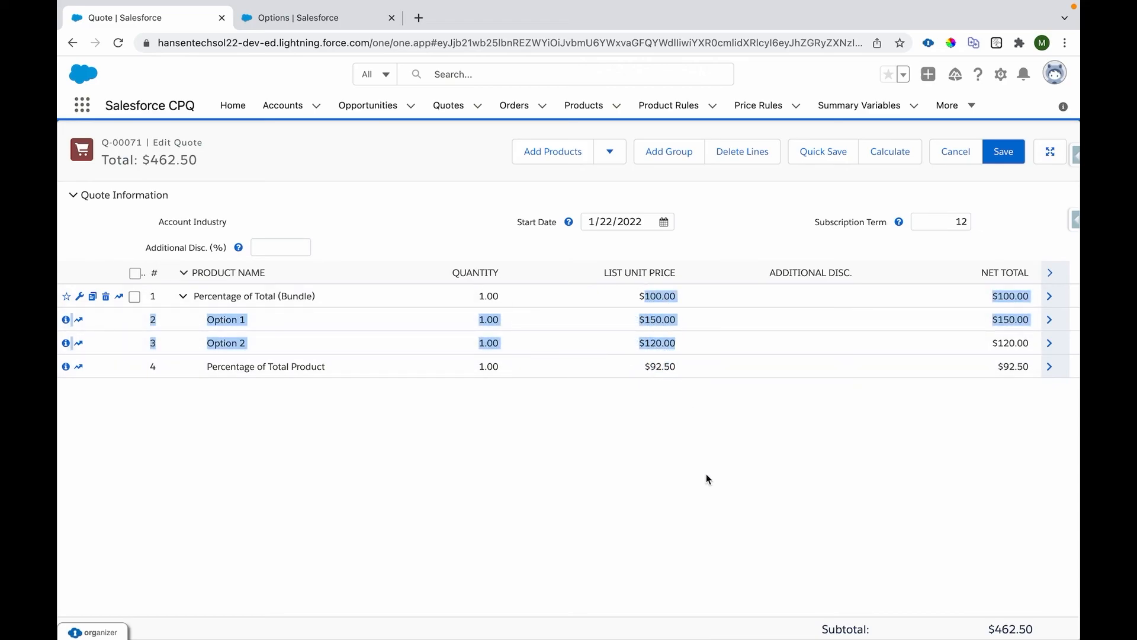
click(656, 330)
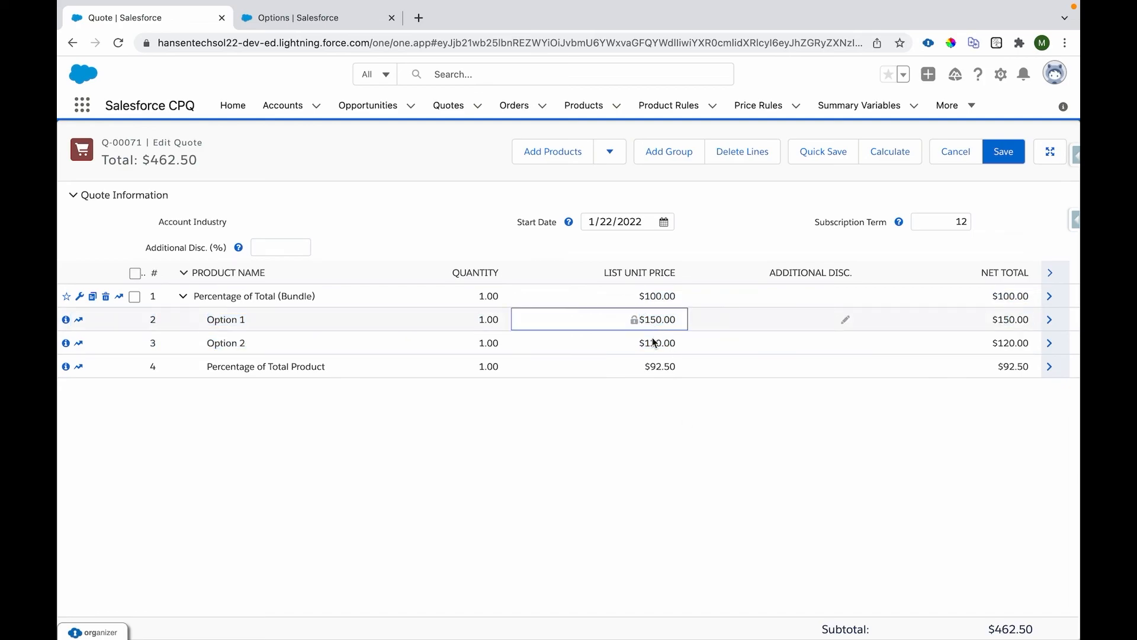